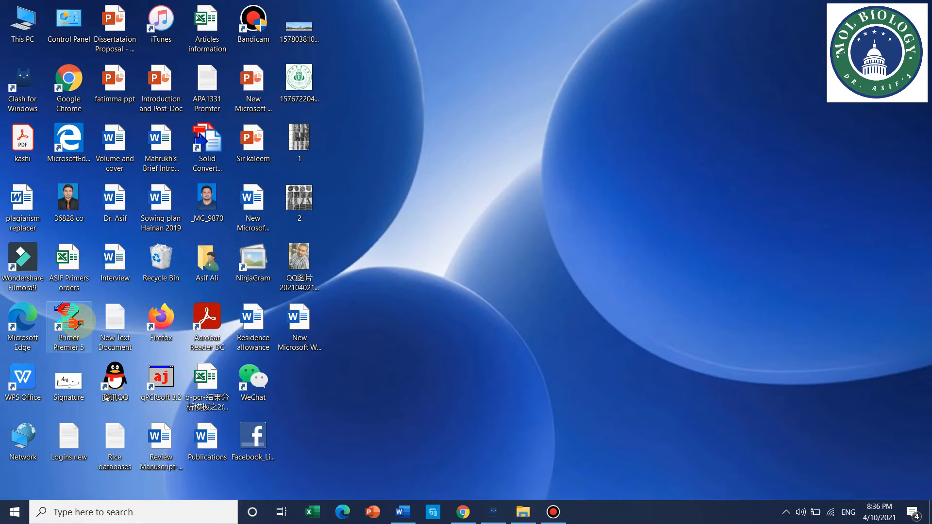
- Launch Primer Premier 5 and dismiss its startup error messages
double_click(73, 320)
click(558, 245)
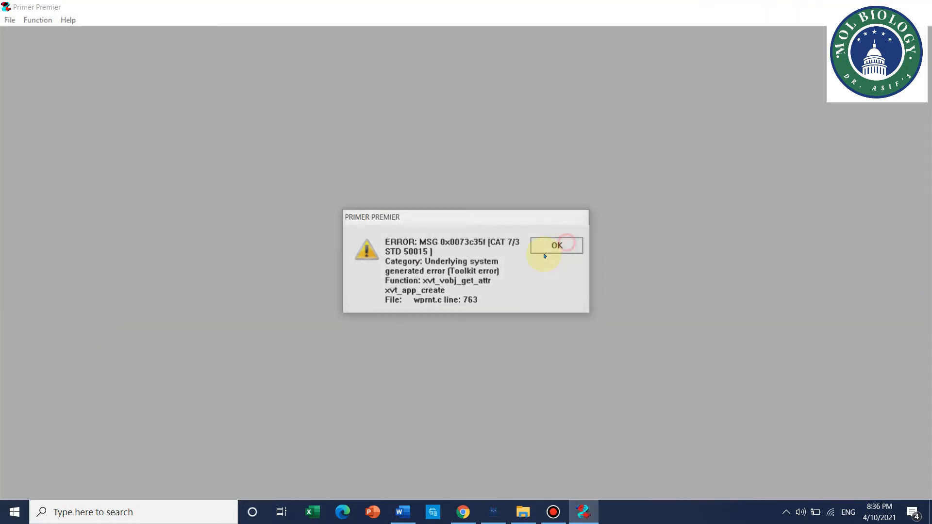
click(553, 245)
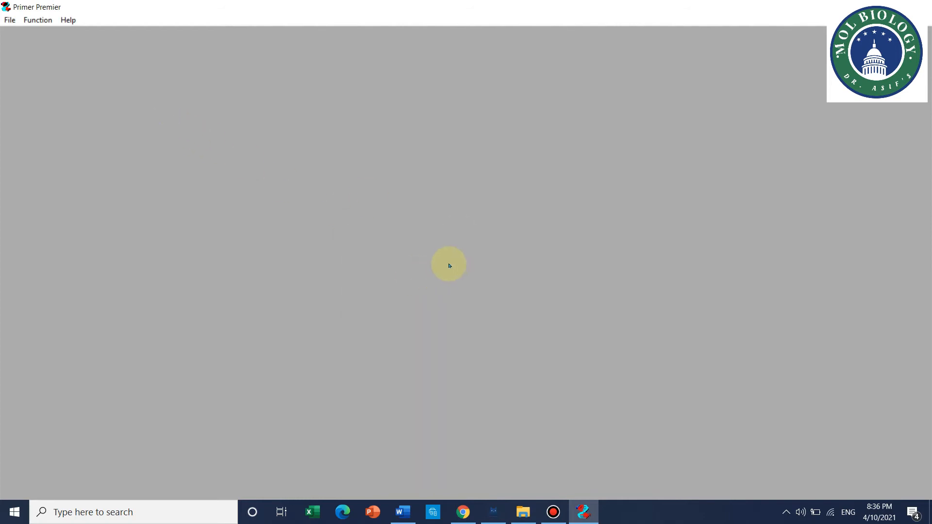
- Create a new DNA sequence in Primer Premier
click(11, 20)
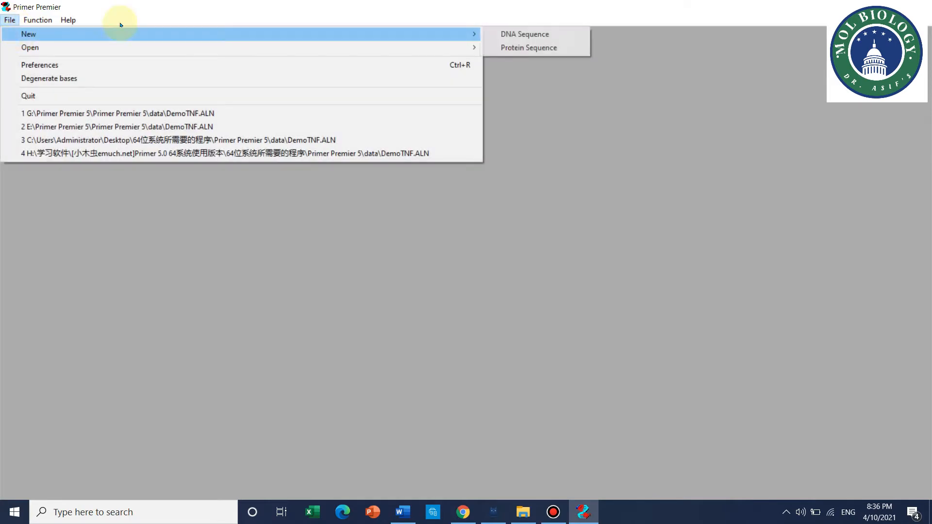
mouse_move(421, 33)
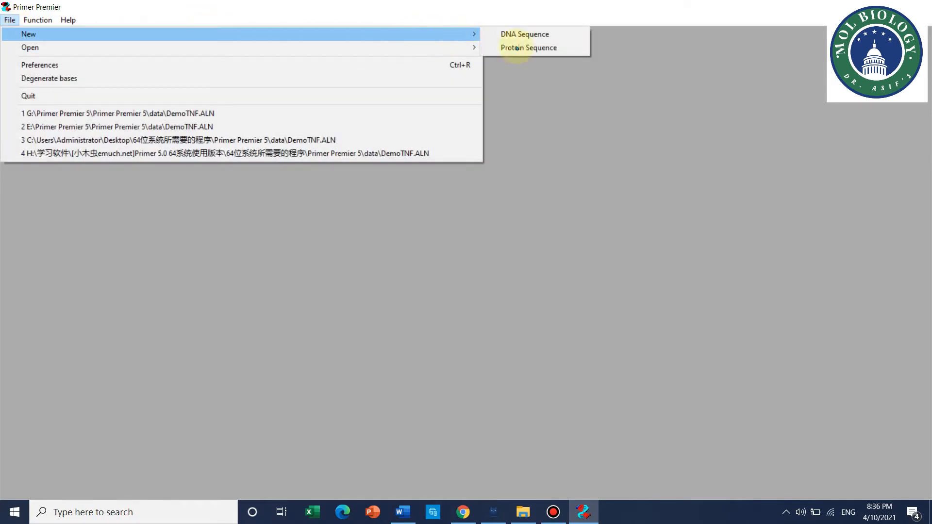
click(541, 37)
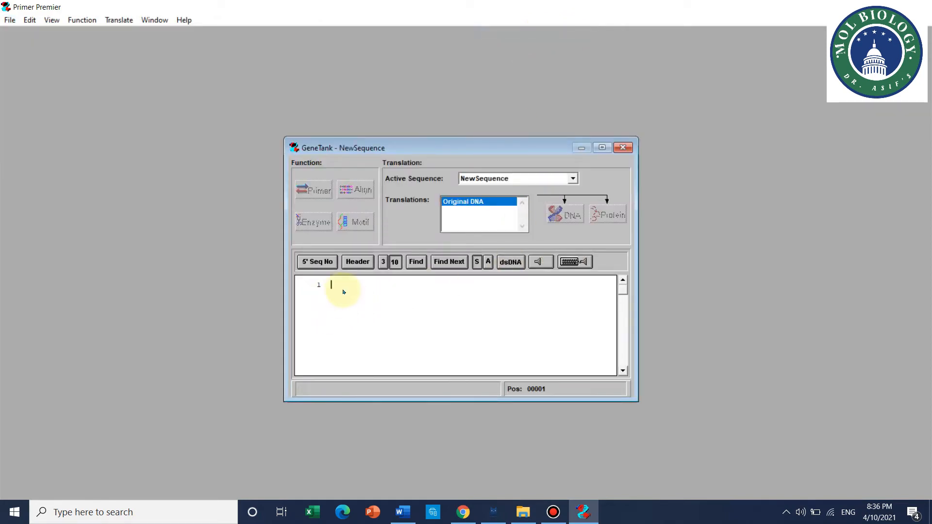
- Switch to Chrome and highlight the complete CDS of LOC_Os11g37280 on the rice genome annotation page
click(463, 512)
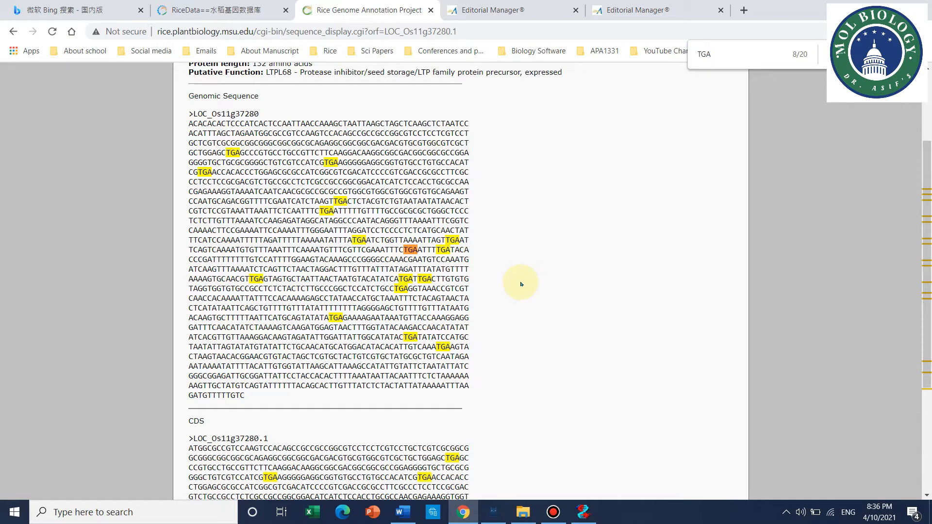
scroll(520, 282, down, 3)
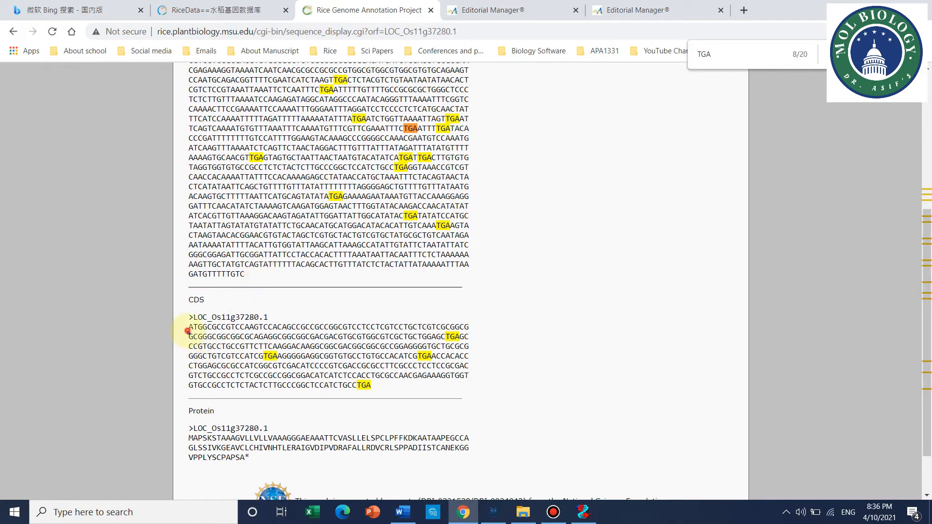
drag(188, 330, 198, 330)
click(374, 389)
drag(374, 389, 191, 327)
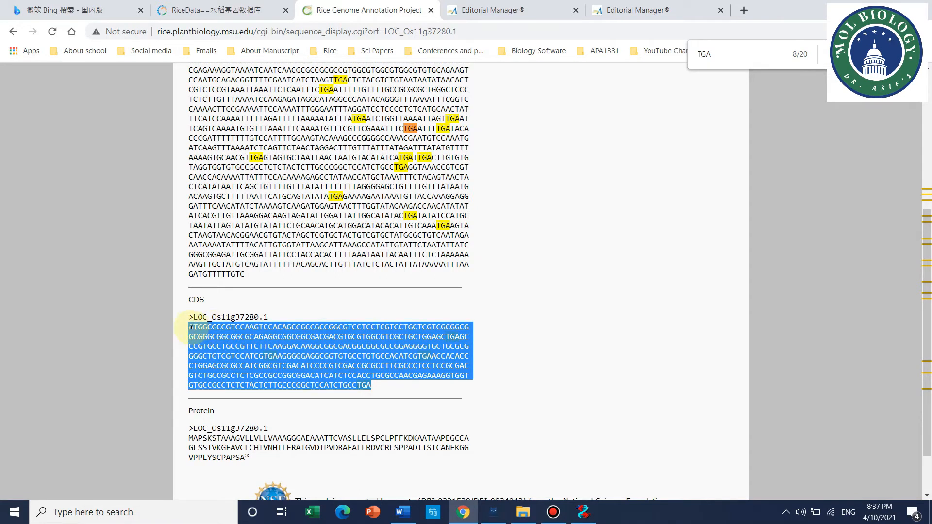
- Copy the full genomic sequence of LOC_Os11g37280 and highlight its listed nucleotide length in the page header
scroll(513, 256, up, 5)
scroll(287, 238, down, 3)
scroll(286, 228, up, 2)
scroll(287, 227, up, 2)
scroll(196, 247, down, 1)
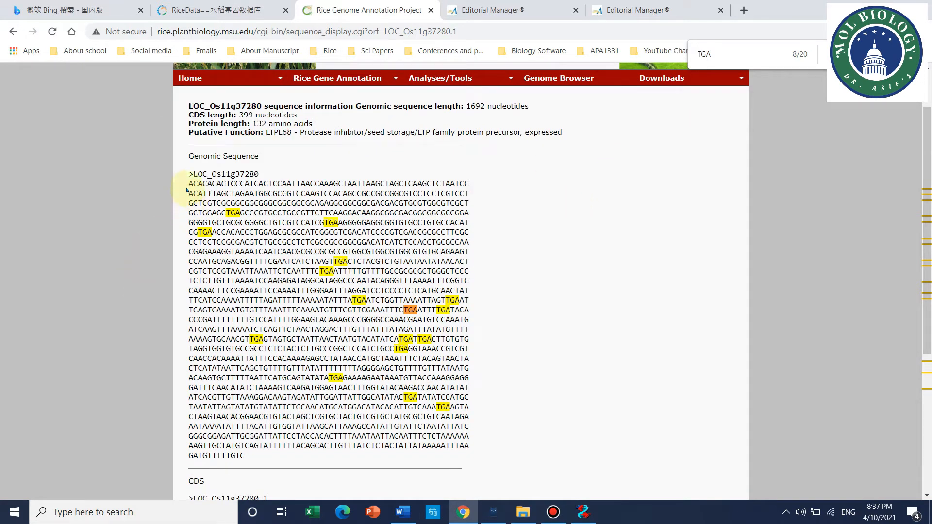
drag(188, 184, 247, 493)
right_click(271, 312)
click(291, 328)
click(476, 247)
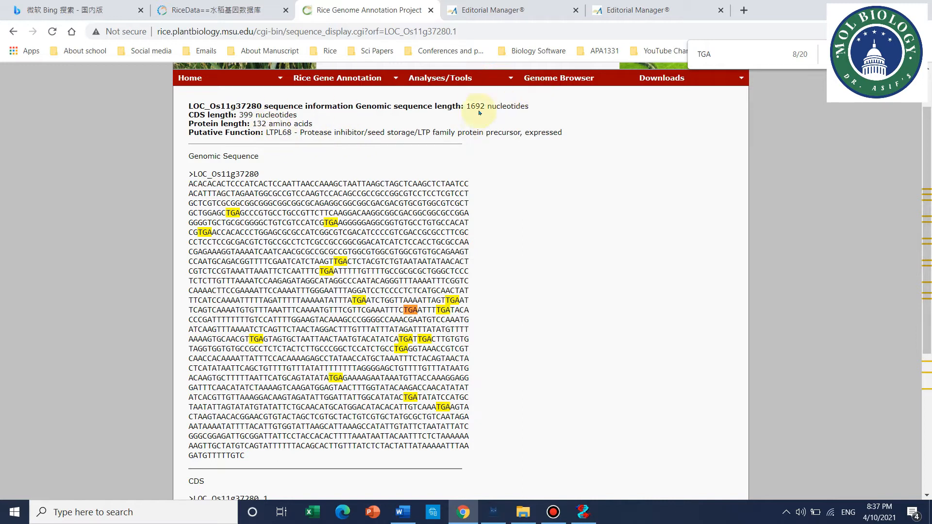
drag(485, 105, 471, 106)
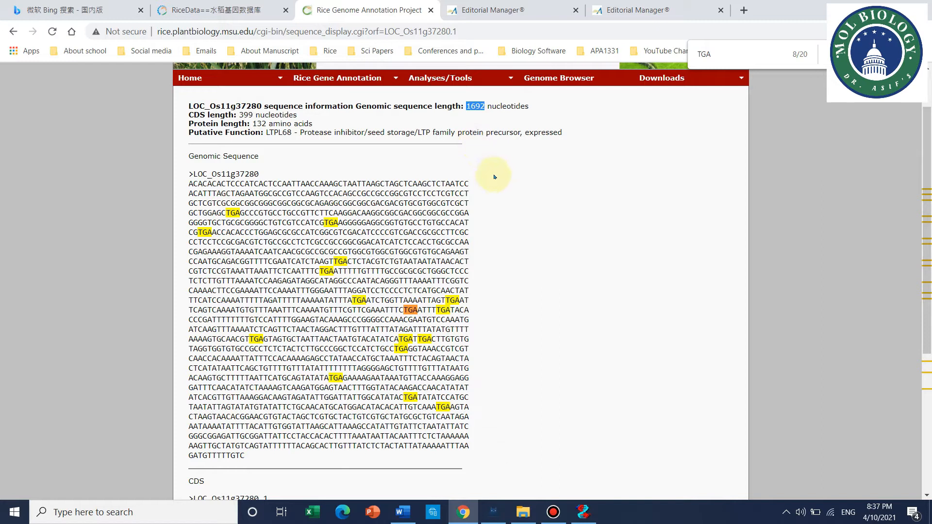
click(494, 237)
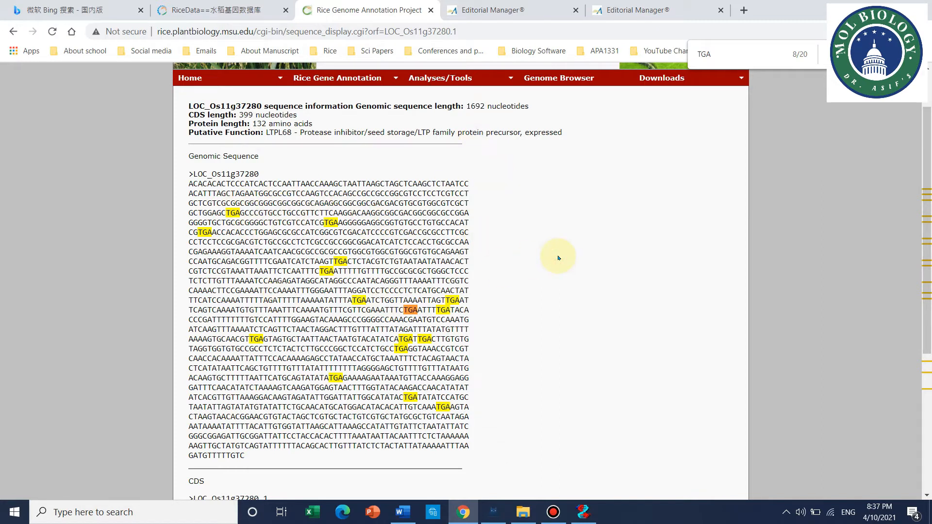
- Find ATG on the page and highlight the genomic sequence upstream of the first match
key(ctrl+f)
key(BackSpace)
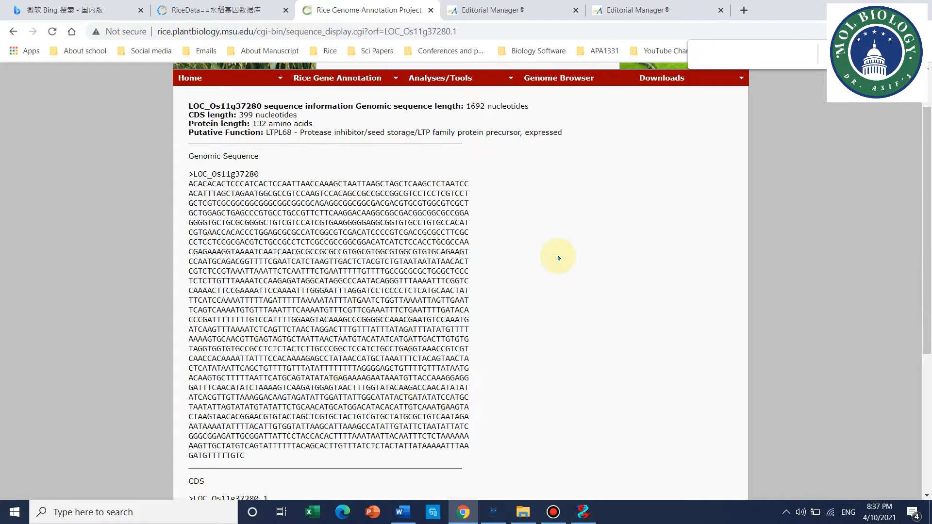
text(Ath)
text(g)
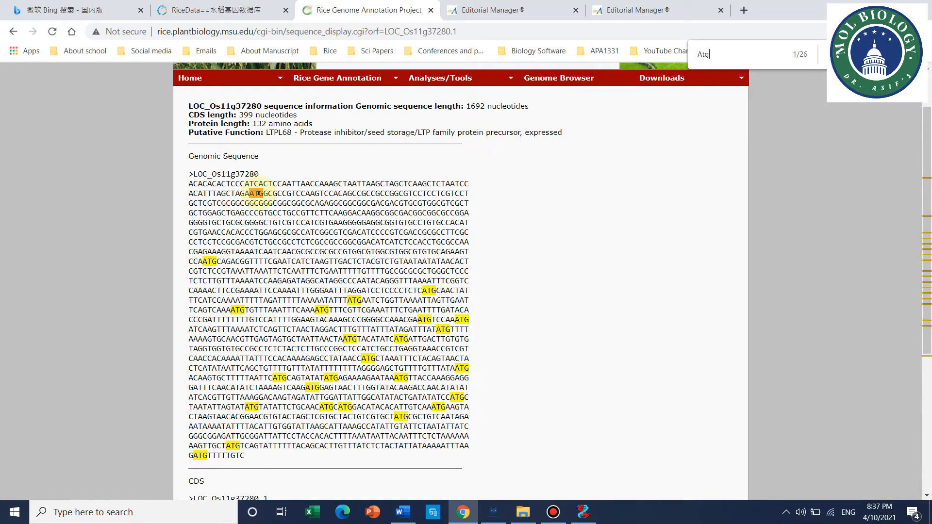
click(248, 193)
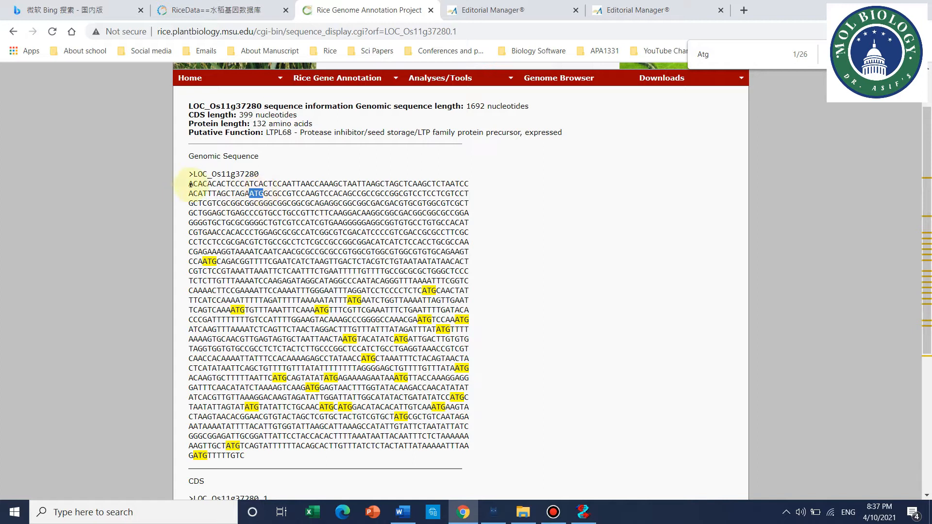
drag(193, 183, 247, 191)
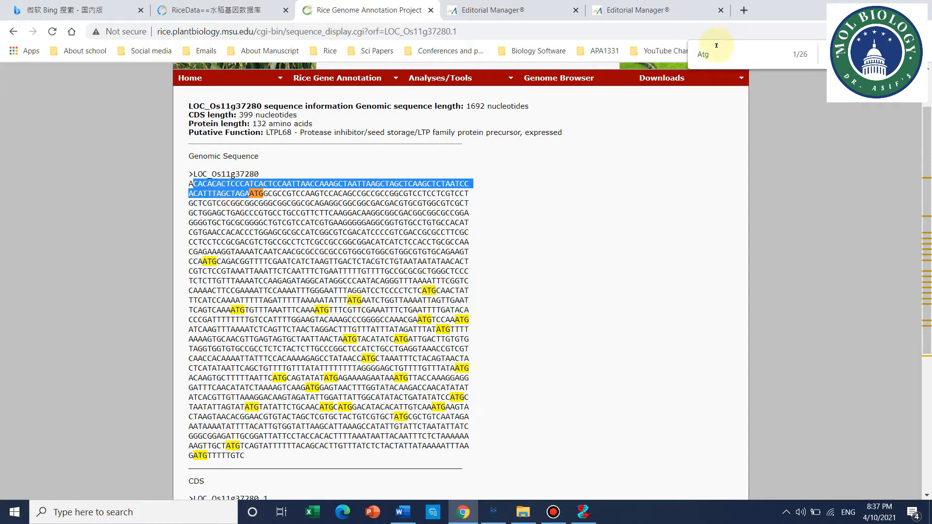
- Find tga on the page and mark the last match in the genomic sequence
drag(714, 49, 679, 48)
key(BackSpace)
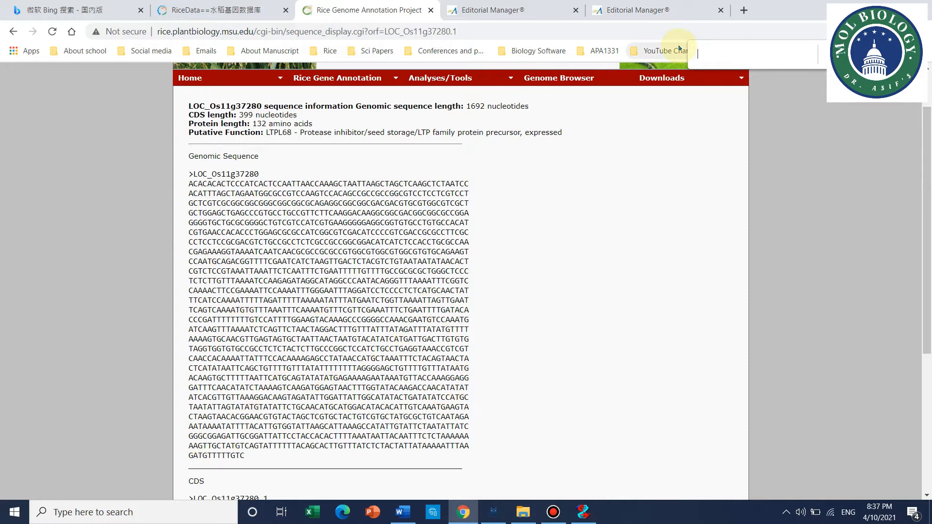
text(tga)
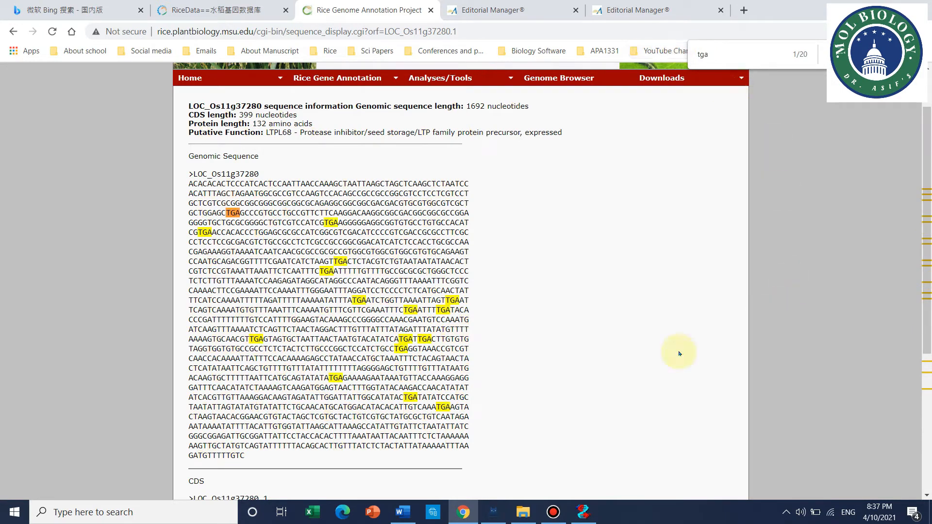
drag(451, 407, 439, 406)
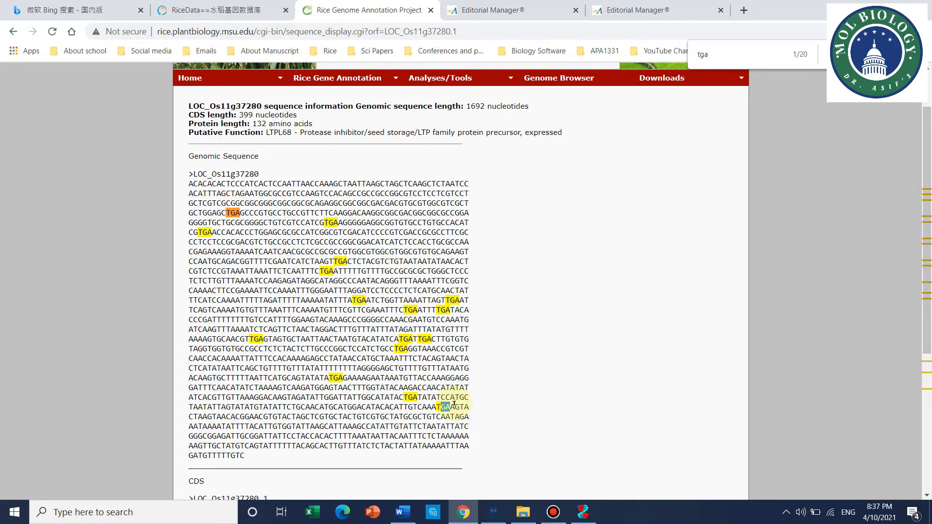
click(247, 455)
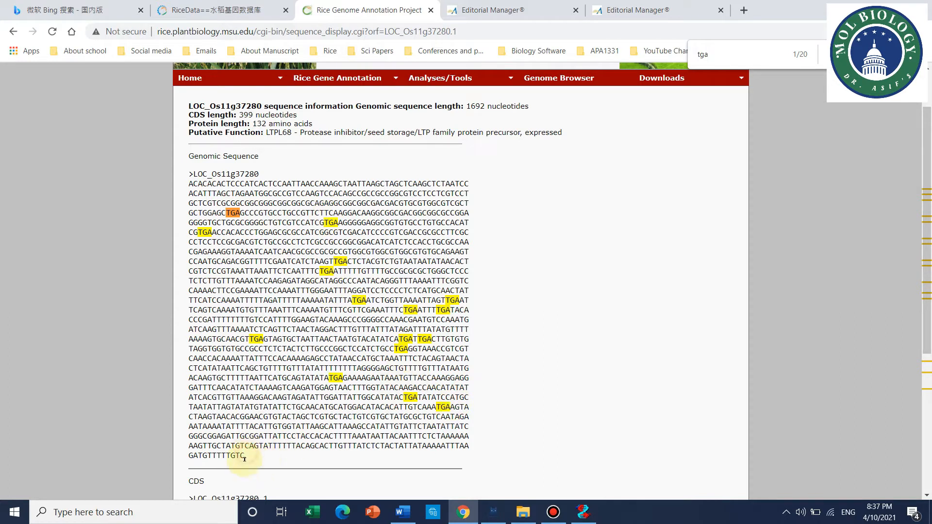
- Select the entire genomic sequence of LOC_Os11g37280 and copy it
drag(247, 456, 190, 186)
right_click(190, 187)
click(204, 193)
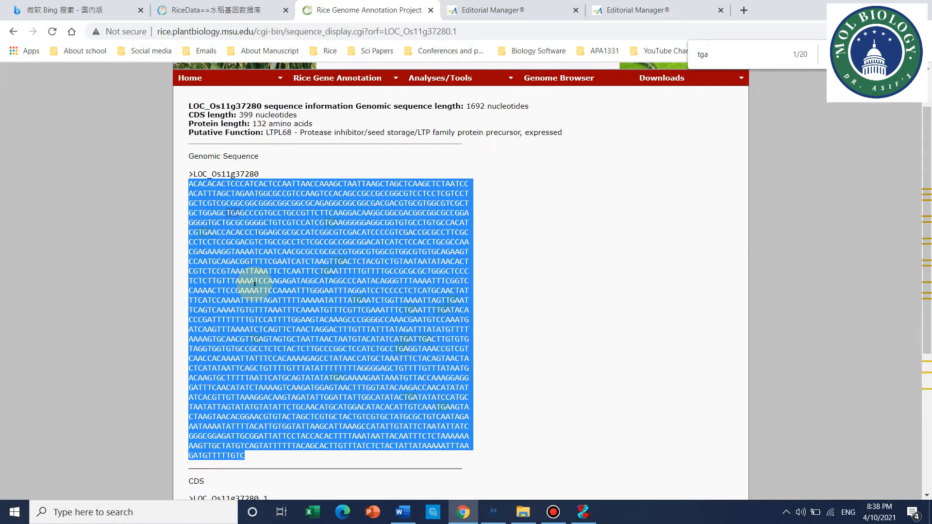
right_click(318, 306)
click(347, 312)
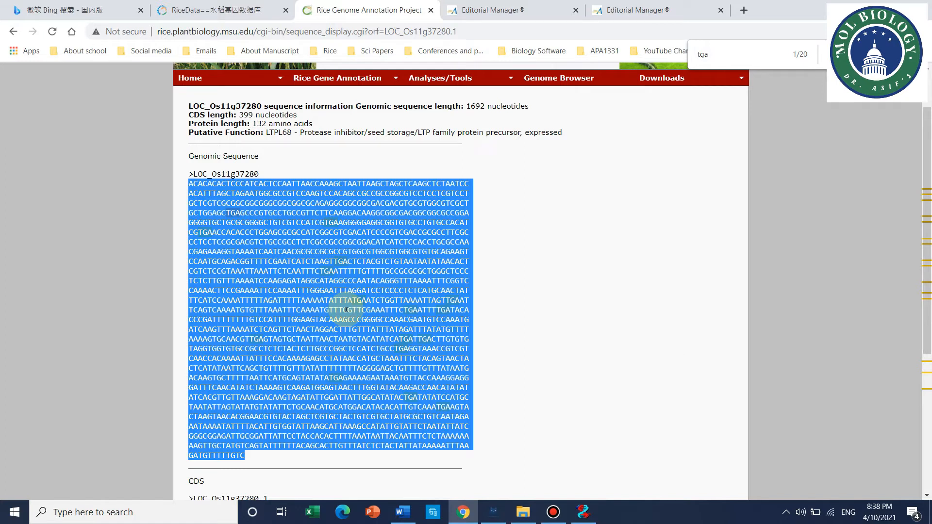
click(252, 214)
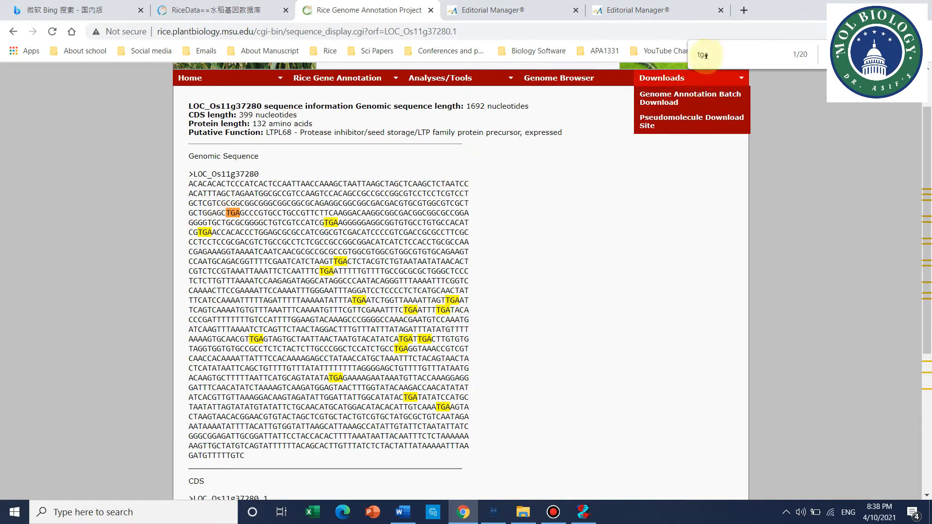
- Find atg on the page and highlight from the first start codon back to the beginning of the genomic sequence
drag(710, 56, 694, 55)
text(at)
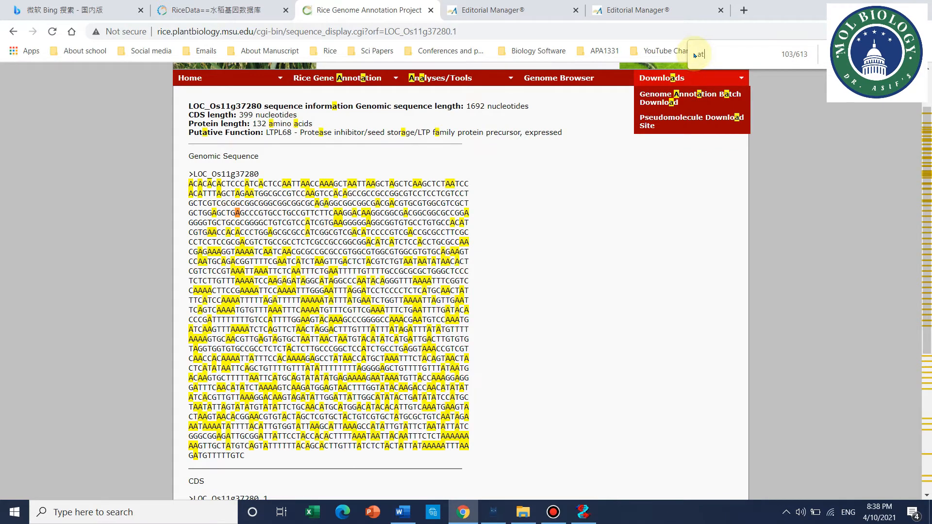
text(g)
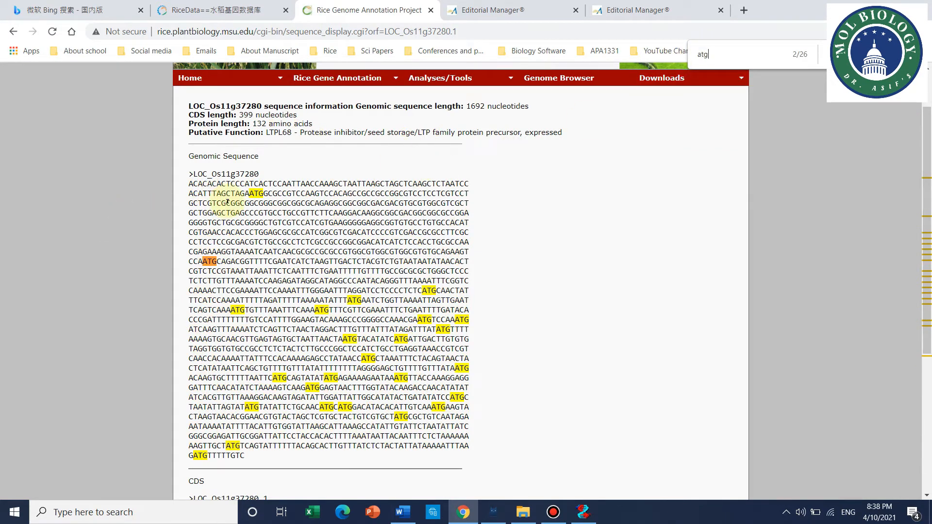
click(249, 193)
drag(249, 193, 189, 183)
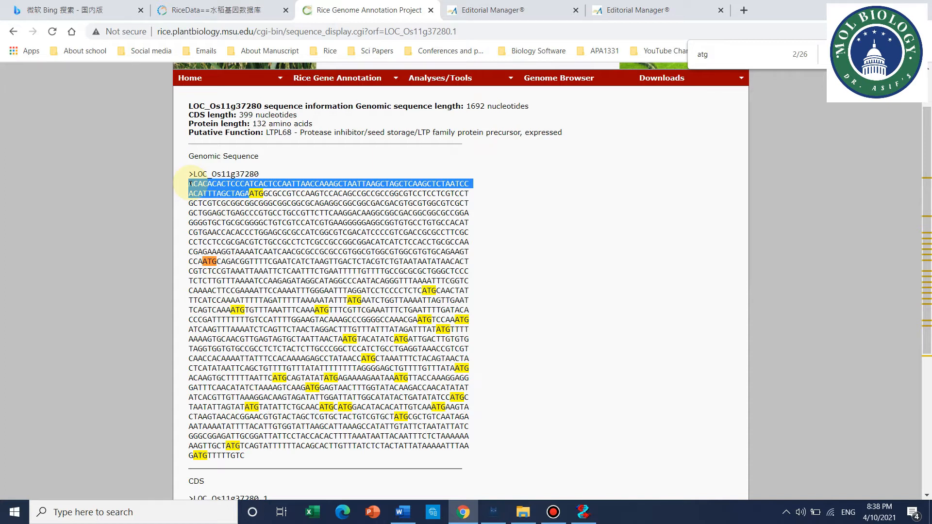
- Find tga on the page and highlight the genomic sequence downstream of the last match
click(702, 54)
text(tga)
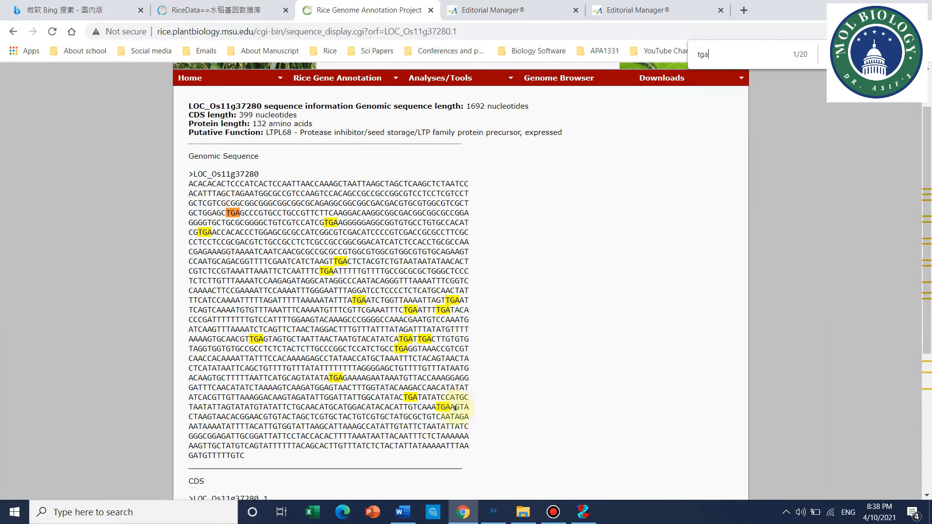
drag(454, 407, 469, 455)
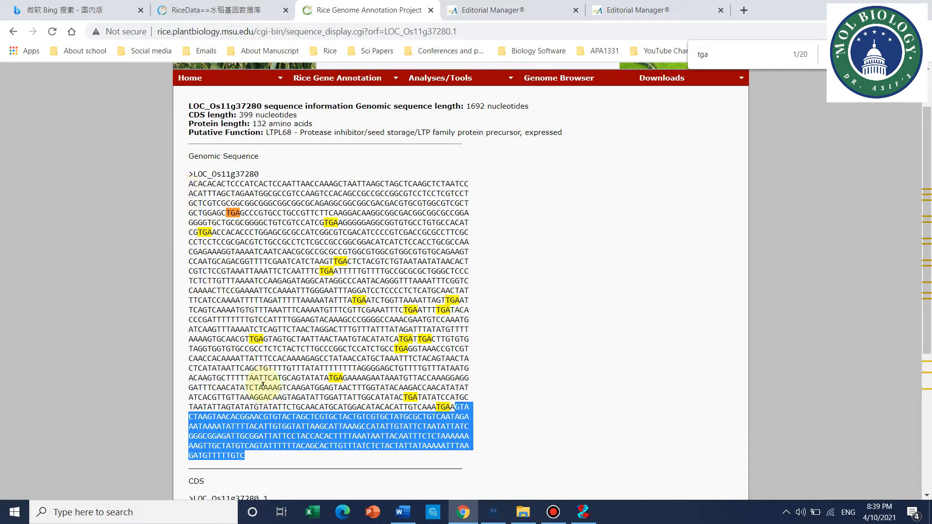
- Highlight the genomic sequence from its end back to the start of its second line, and clear the selection
click(255, 453)
drag(248, 459, 190, 194)
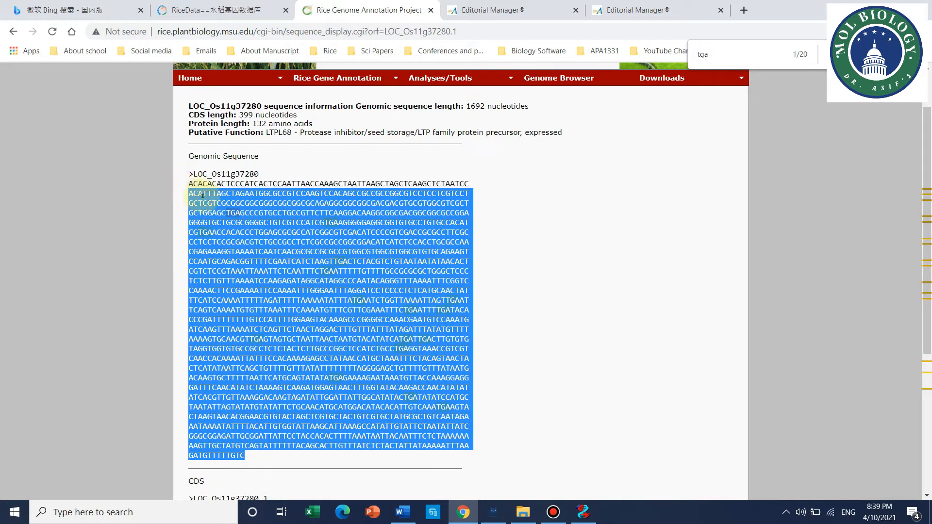
click(252, 450)
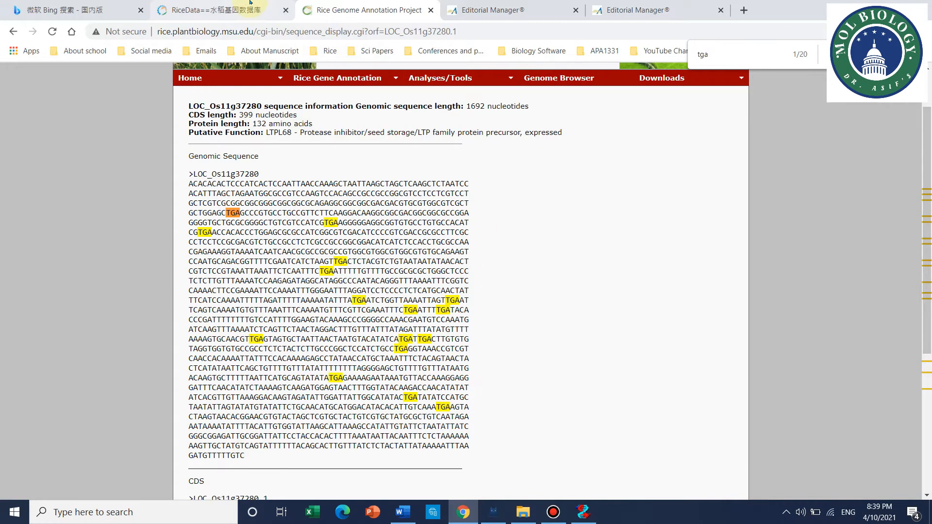
- Open the RiceData gene database from the saved Rice bookmarks in a new tab
click(744, 9)
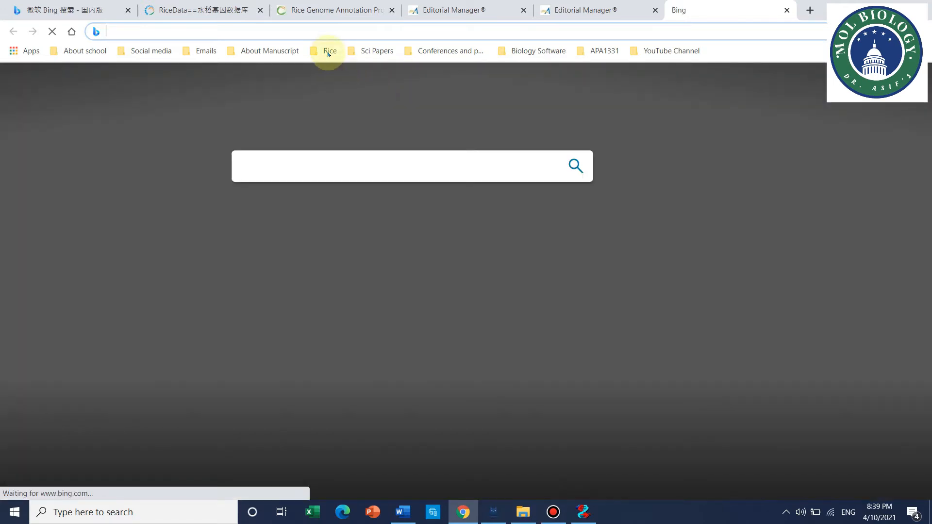
click(329, 50)
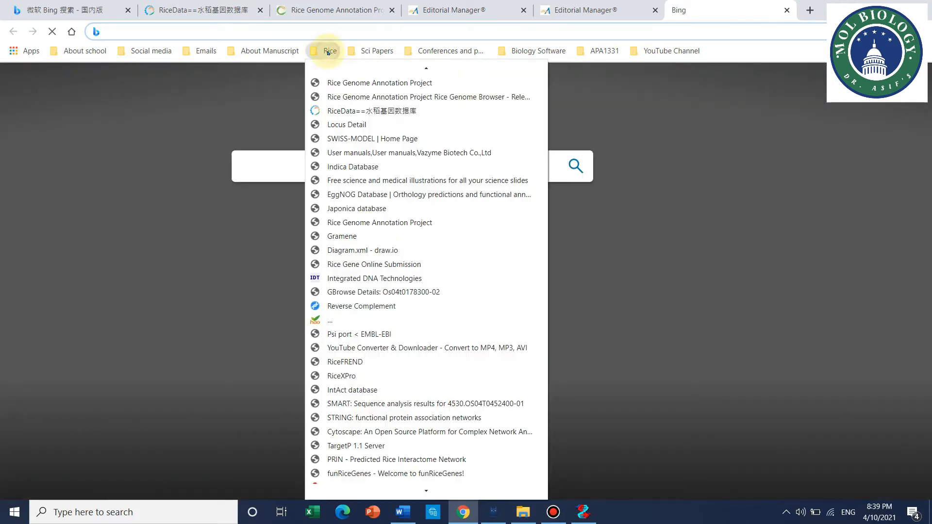
click(354, 109)
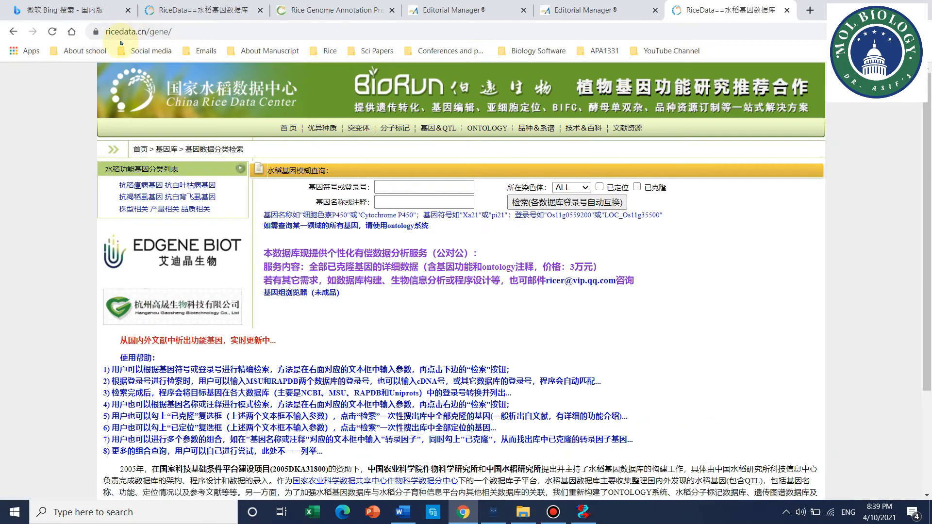
- Search the rice gene database for the gene symbol osc6 and open its MSU locus record LOC_Os11g37280
click(410, 186)
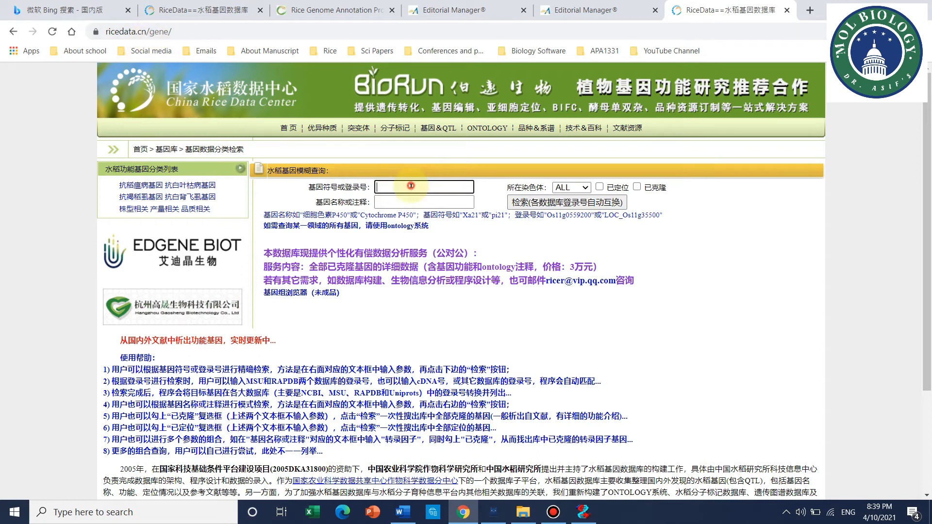
text(OSc6)
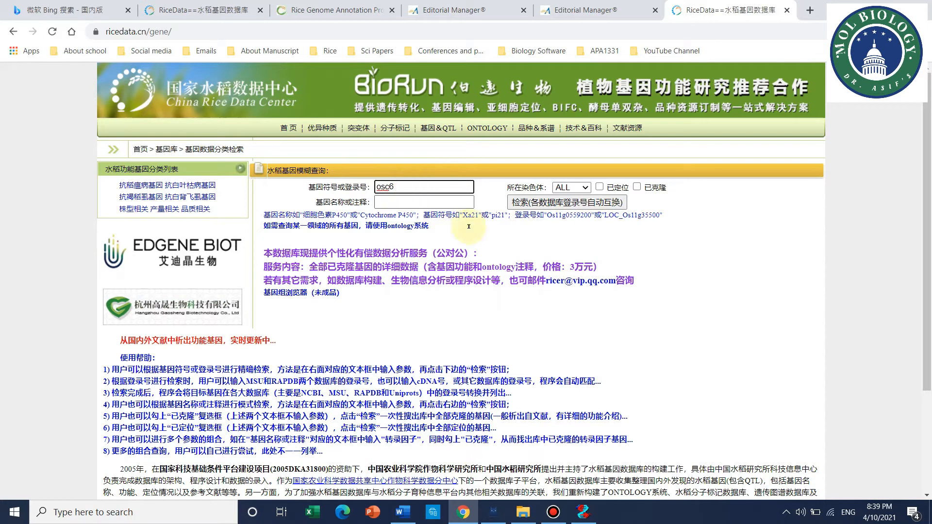
click(562, 201)
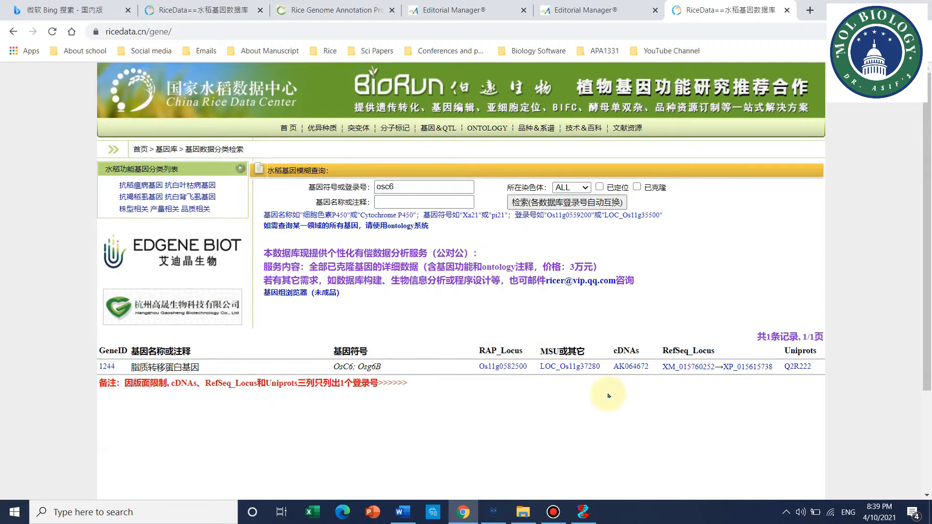
click(571, 366)
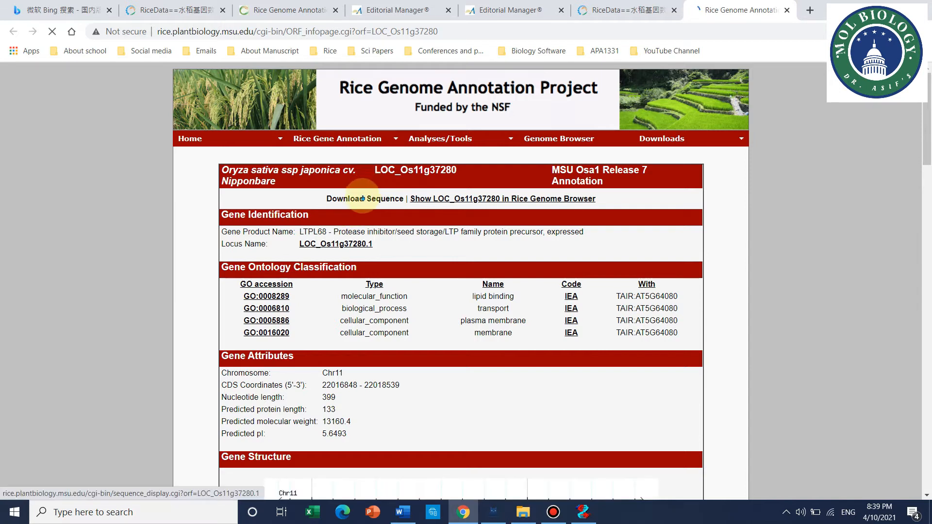
- Open the sequence page of LOC_Os11g37280 and copy its entire genomic sequence
click(363, 196)
scroll(271, 274, down, 10)
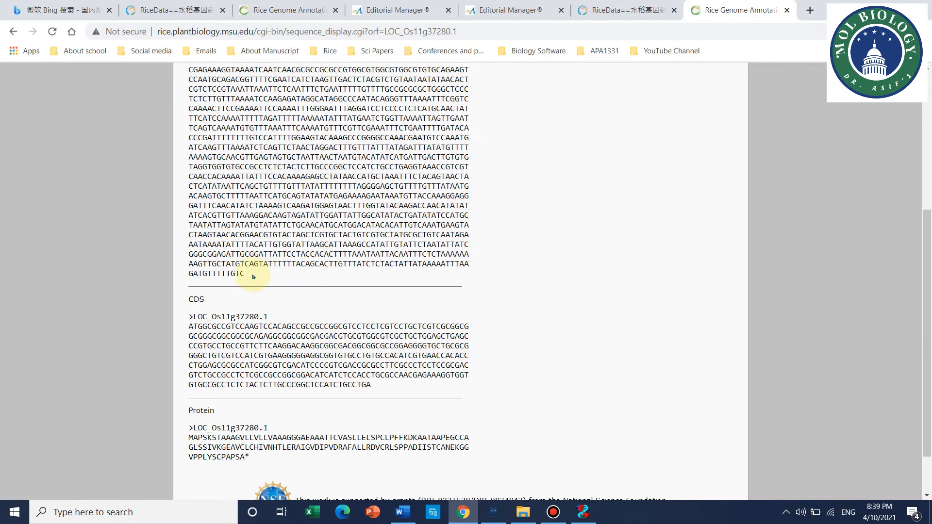
drag(245, 273, 190, 249)
scroll(194, 245, up, 5)
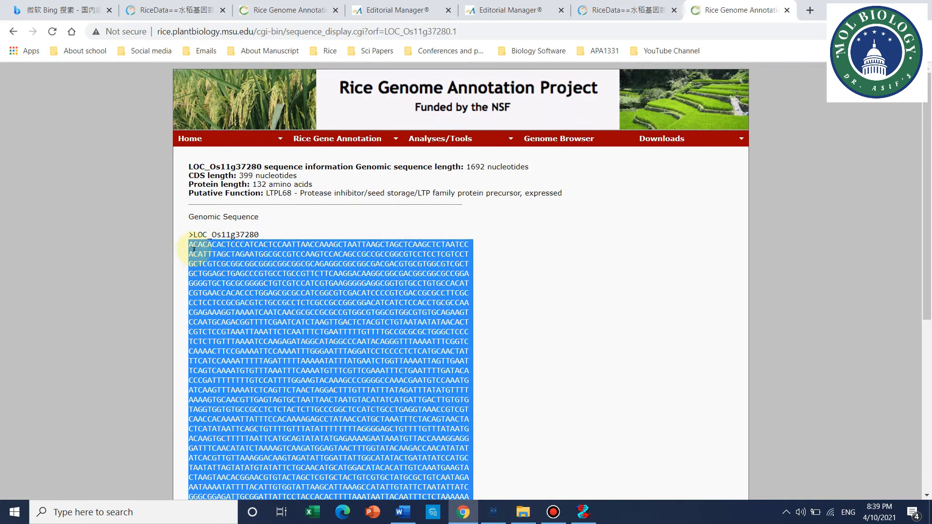
right_click(191, 249)
click(208, 258)
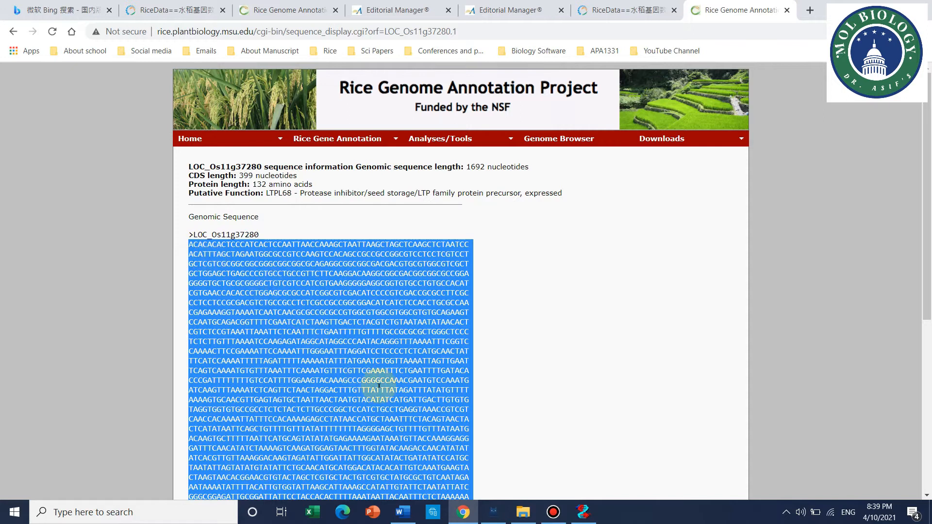
- Switch to Primer Premier and paste the copied sequence as is into the empty GeneTank sequence
click(583, 511)
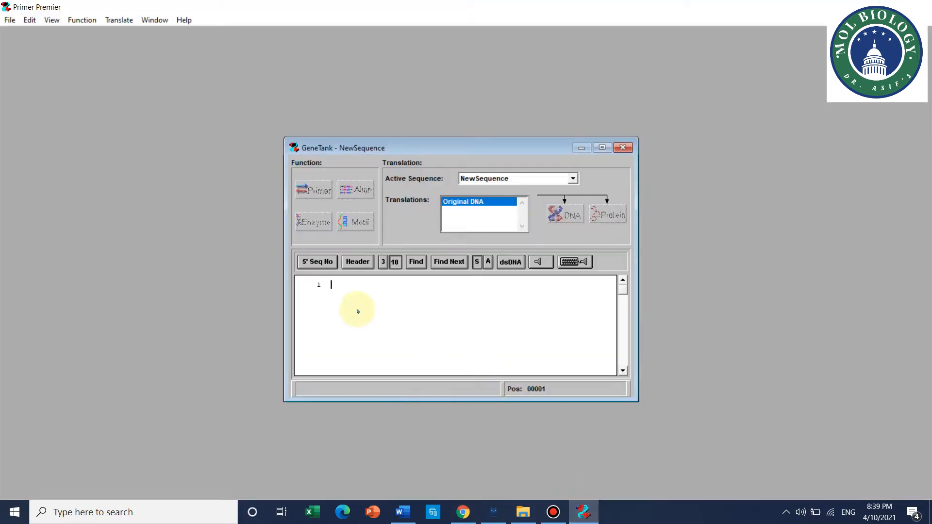
key(ctrl+v)
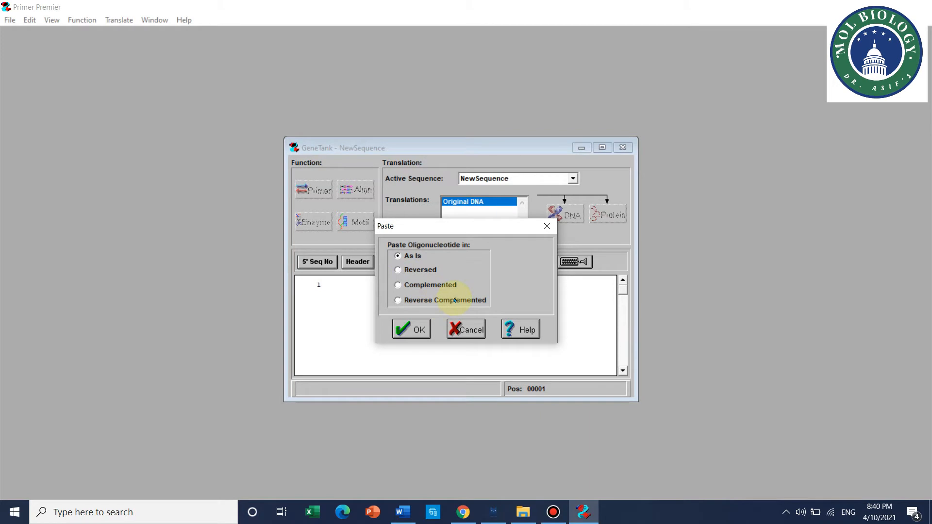
click(410, 330)
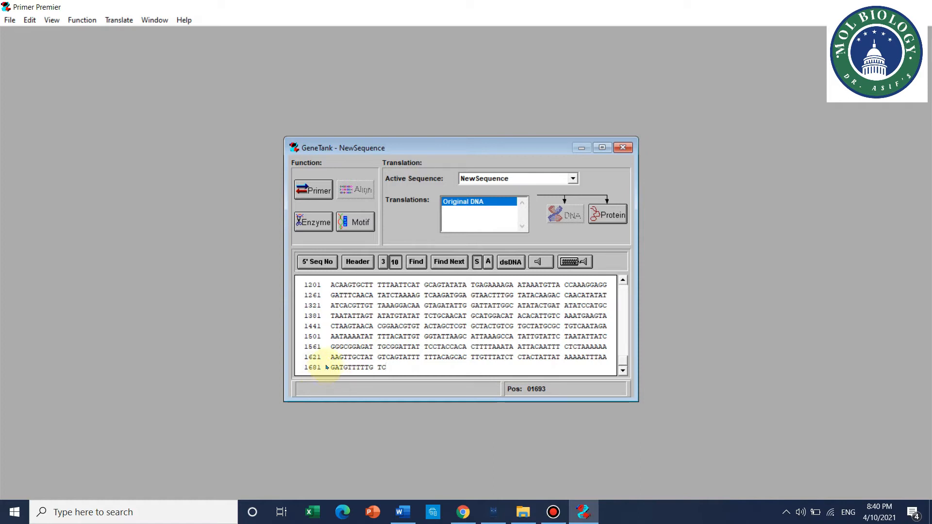
- Open the primer design window for the pasted sequence, centre it, and preview the sense primer before returning to the anti-sense primer
click(316, 191)
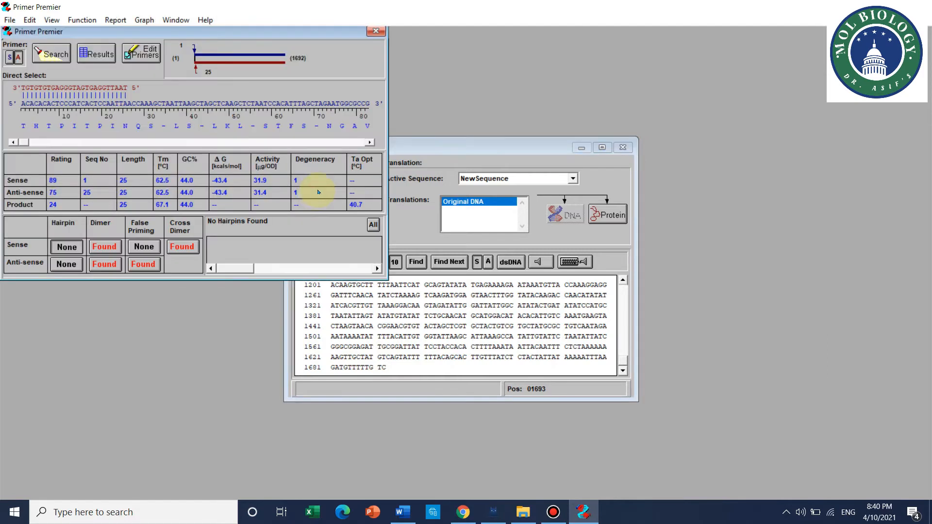
click(375, 33)
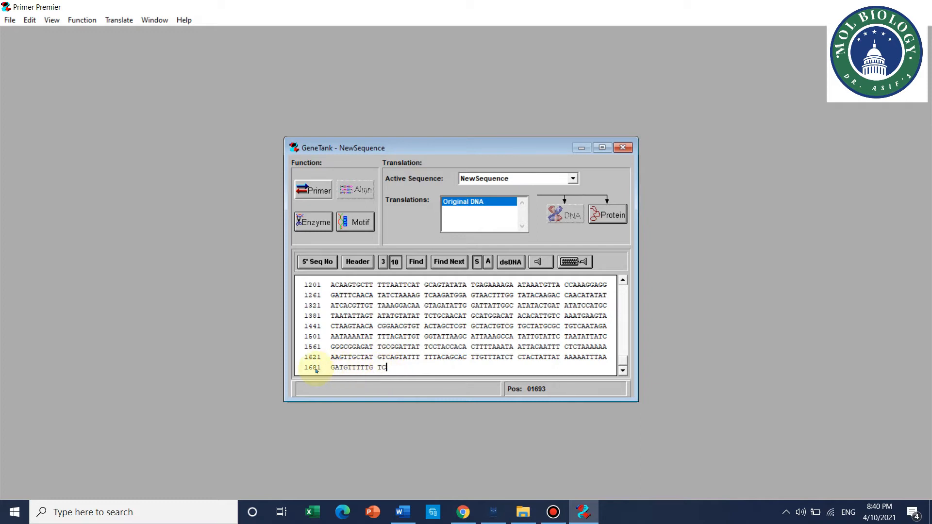
click(311, 199)
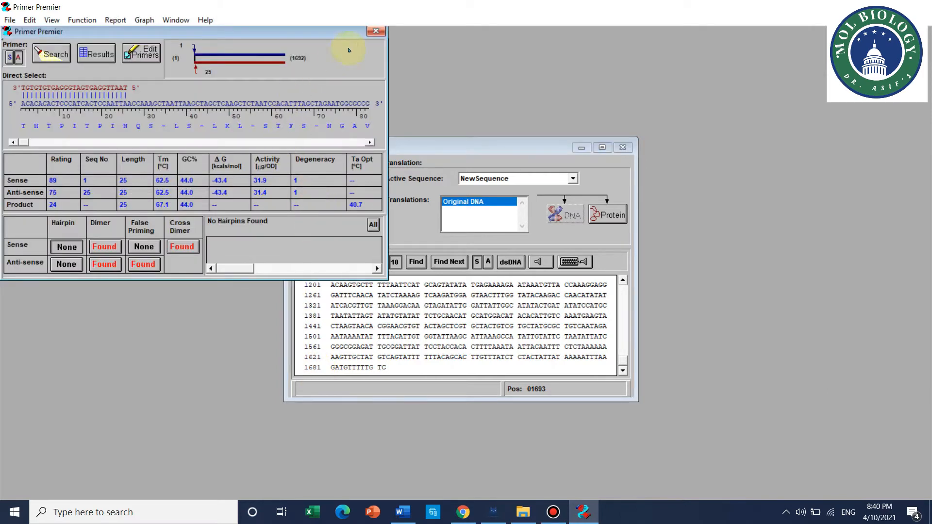
drag(347, 31, 605, 78)
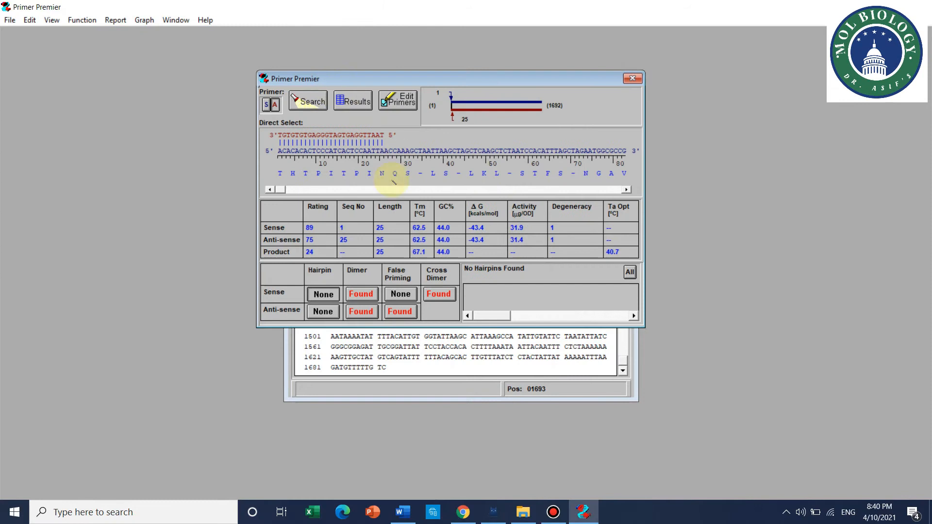
click(266, 105)
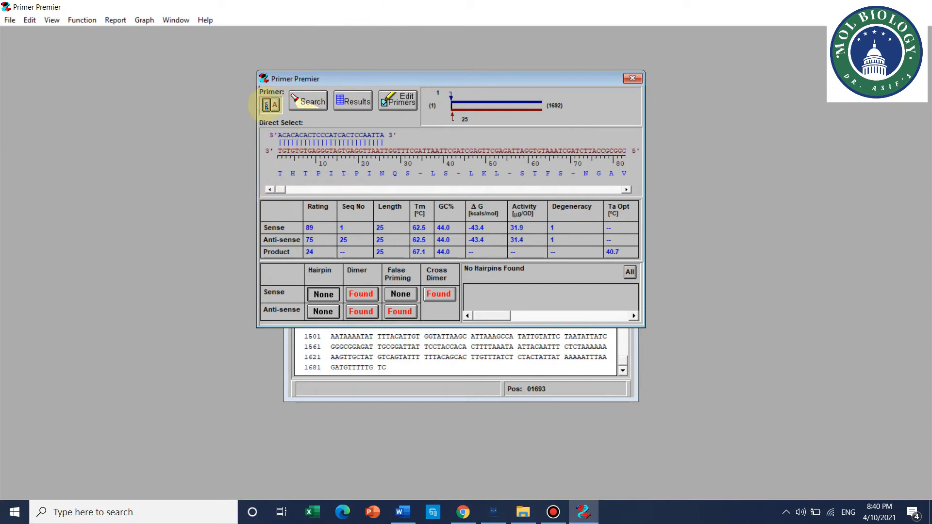
click(275, 104)
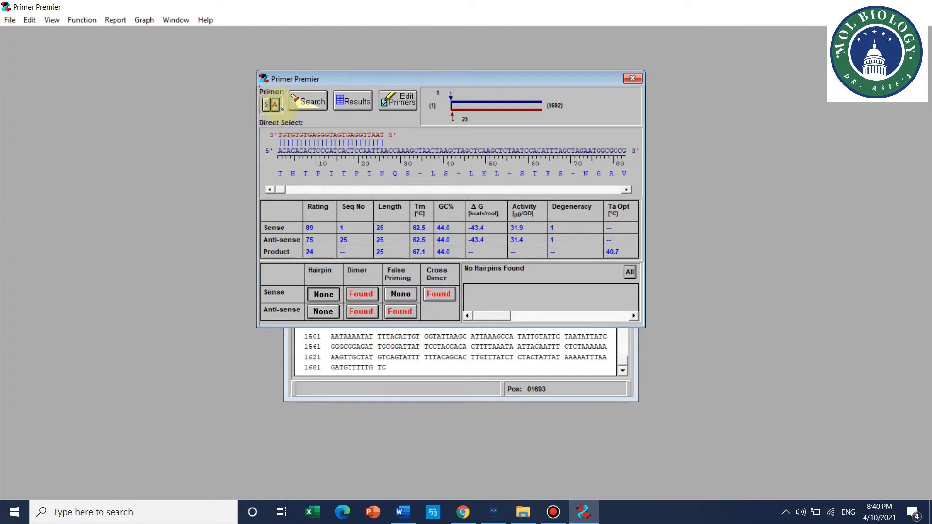
- Open the primer search criteria, try the Pairs search type, and set it back to Both
click(309, 104)
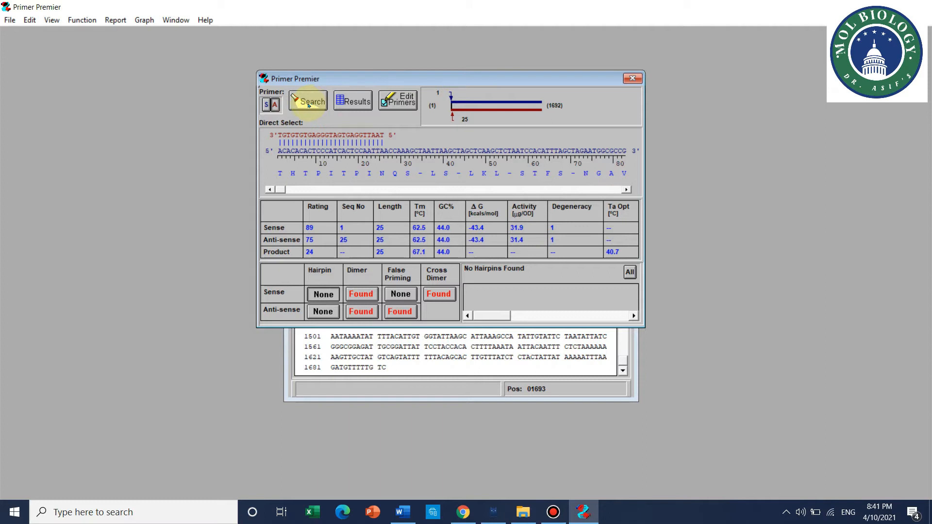
click(308, 104)
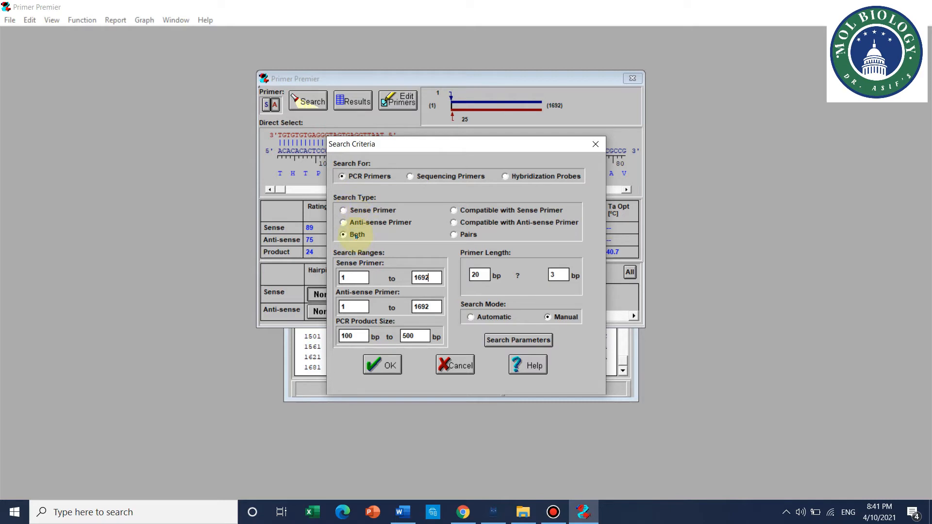
click(454, 235)
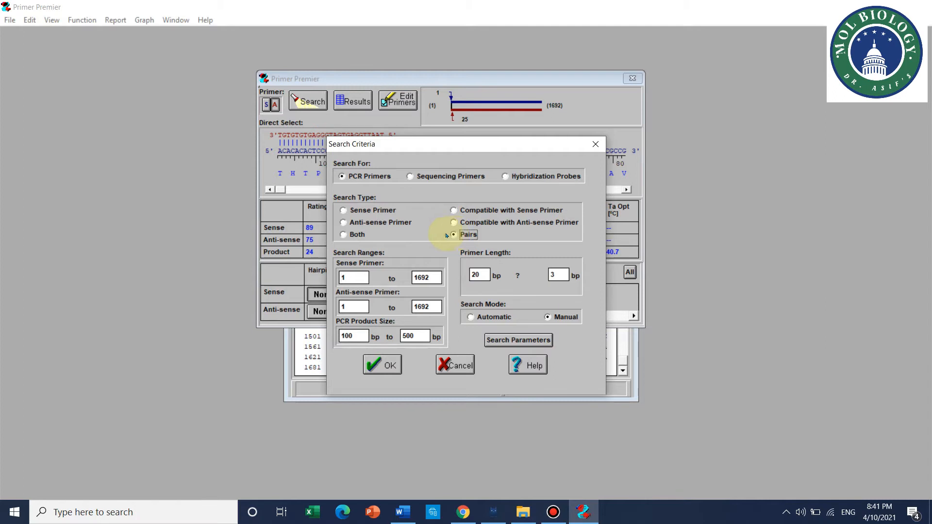
click(359, 235)
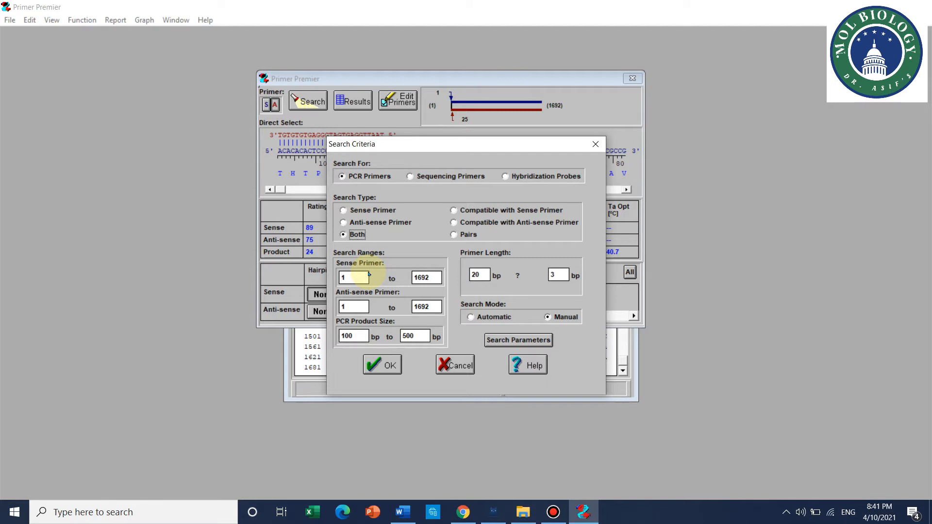
drag(472, 144, 432, 22)
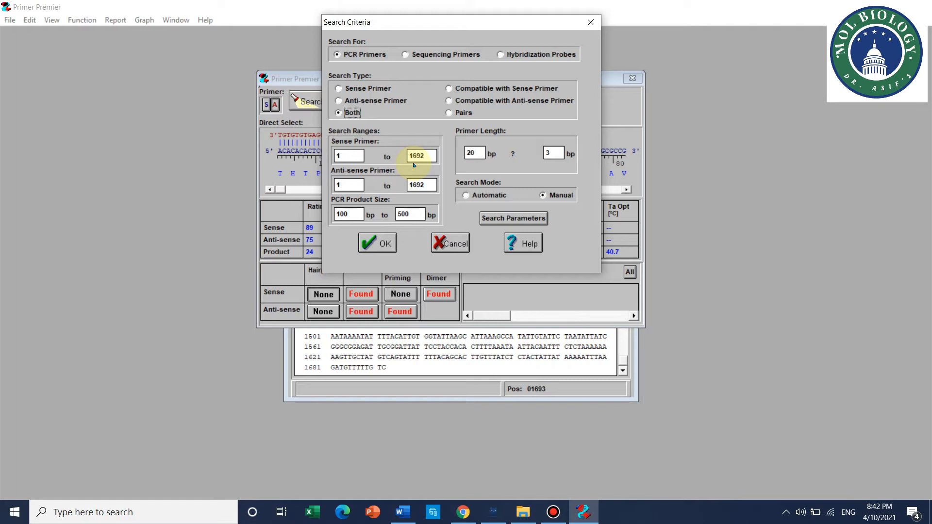
- Set the end of the sense primer search range to 100
click(351, 157)
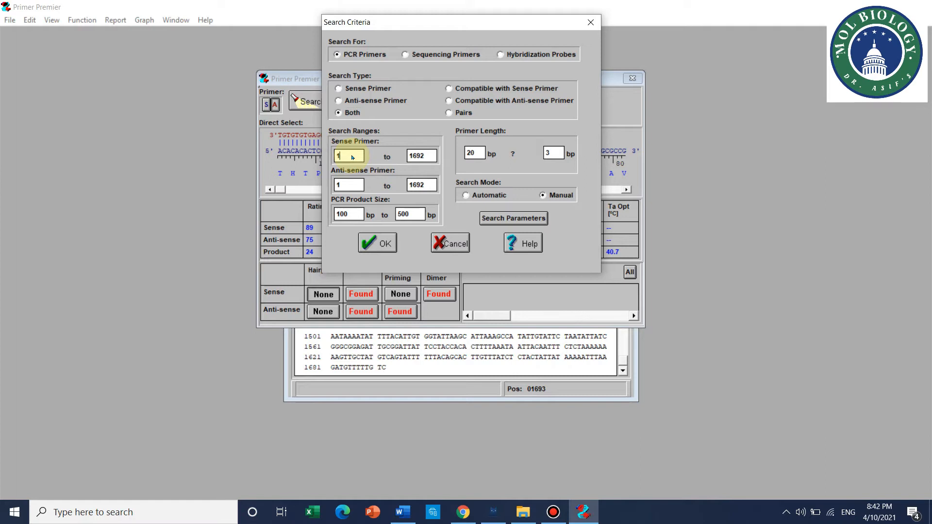
drag(434, 155, 409, 155)
text(400)
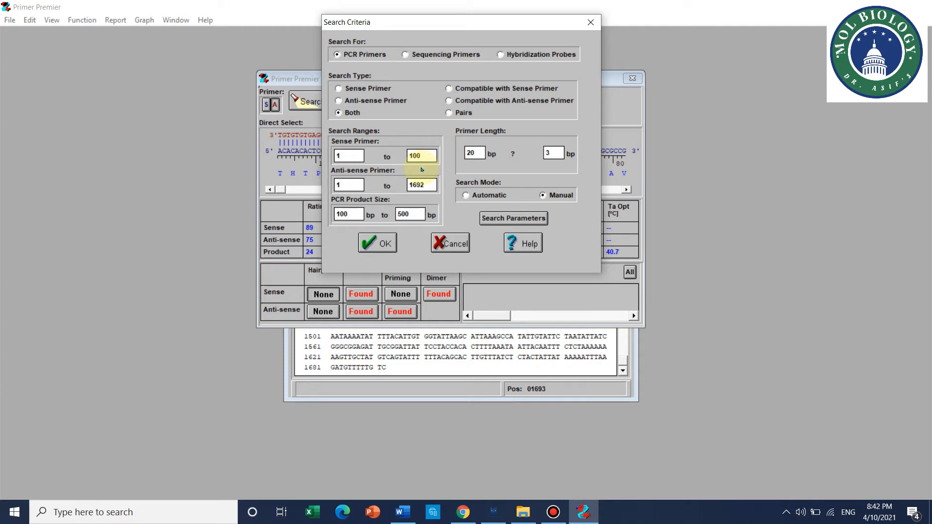
- Switch to Chrome, highlight the genomic sequence from its beginning to the start codon in the second line, and return to Primer Premier
click(462, 511)
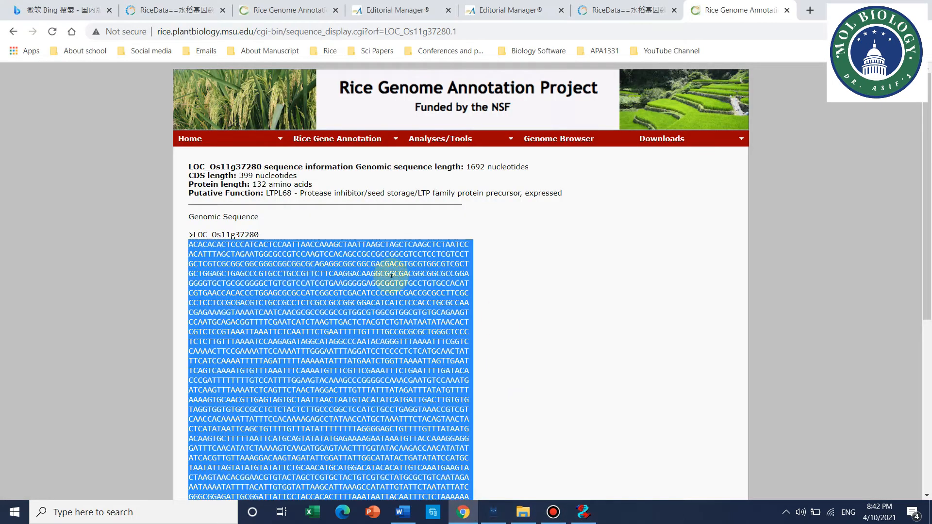
click(335, 273)
drag(188, 250, 261, 253)
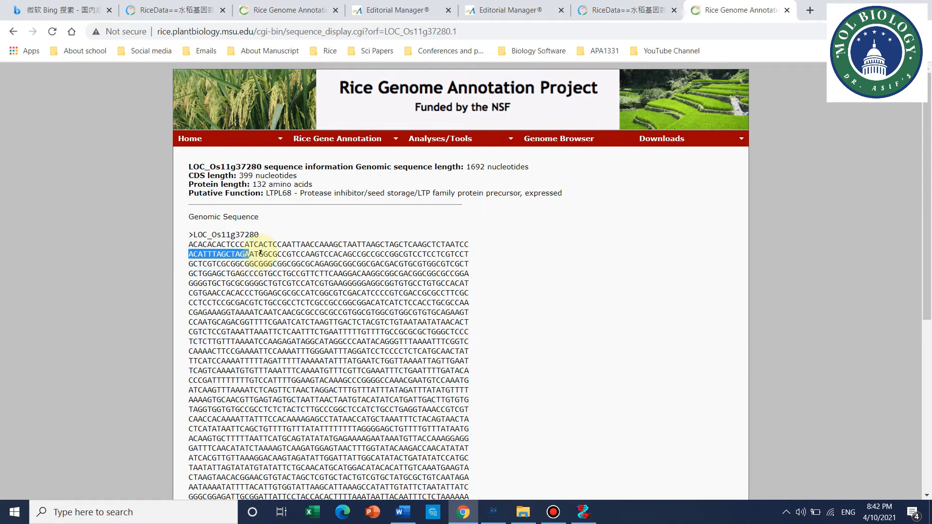
click(190, 245)
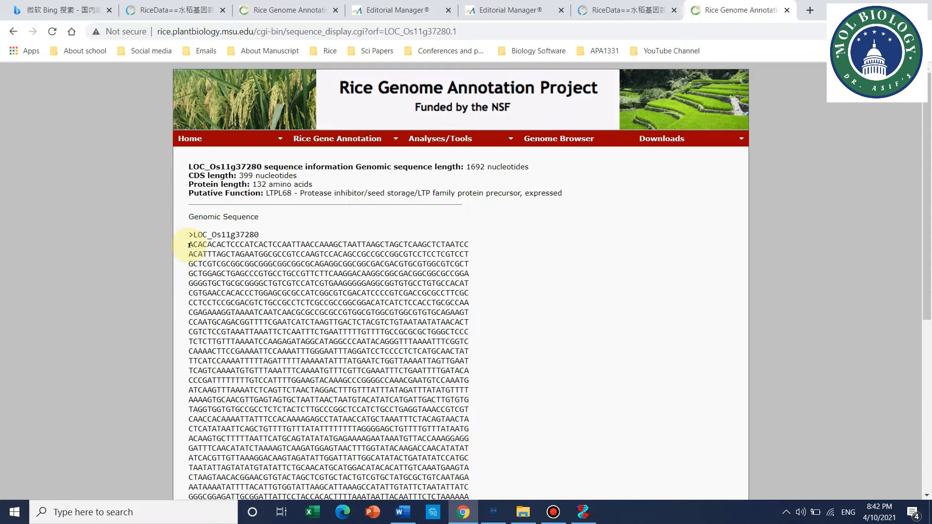
drag(189, 245, 258, 254)
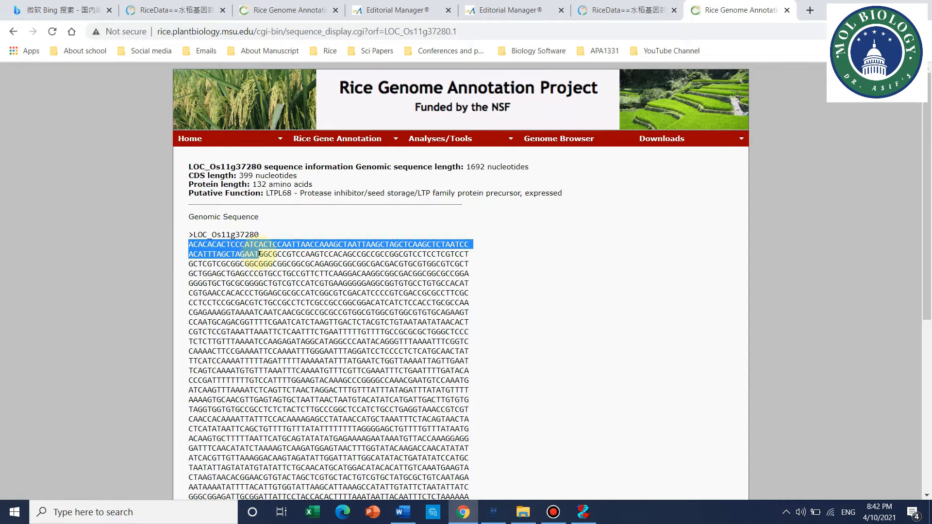
click(583, 512)
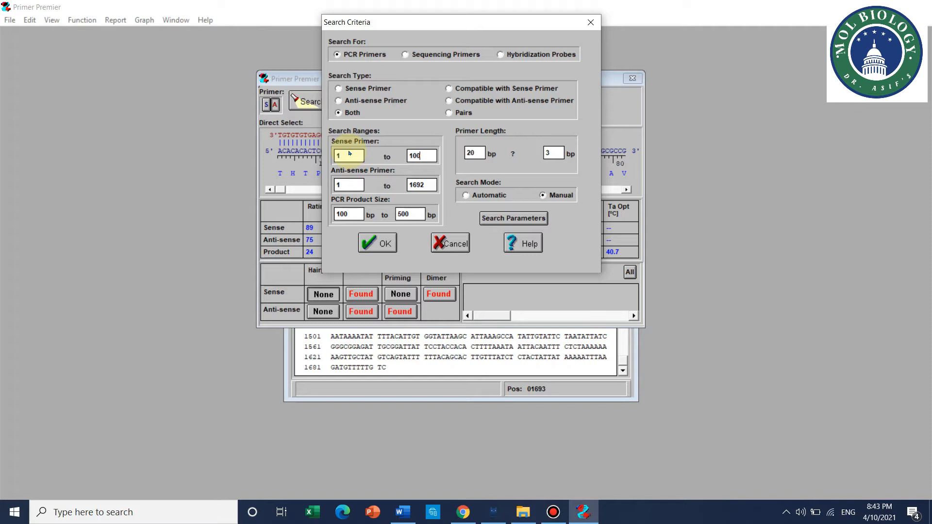
- Return to Chrome, highlight the genomic sequence from its first line down to the fifteenth line, and clear the selection
click(463, 512)
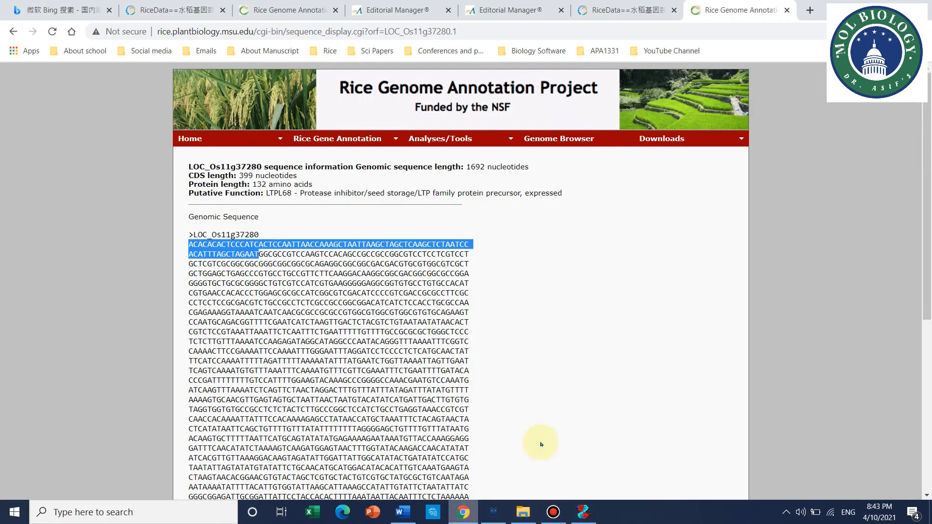
click(280, 228)
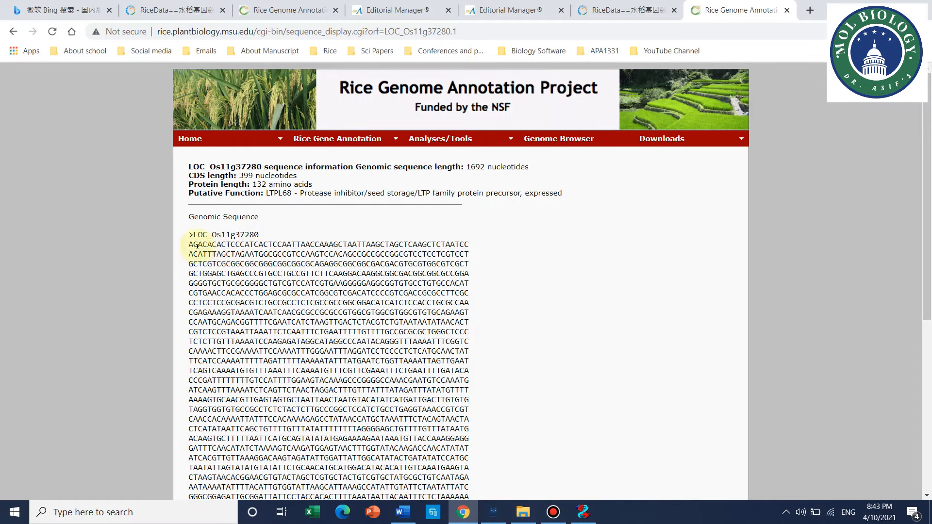
drag(189, 244, 363, 380)
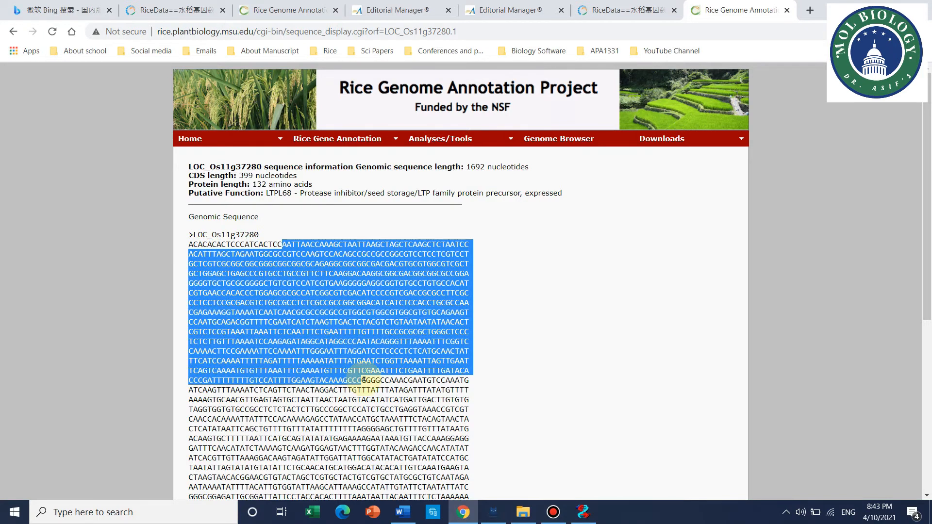
click(410, 227)
- Highlight a short stretch in the first line of the genomic sequence and TCCAAGTCCAC in the second line
drag(270, 243, 361, 245)
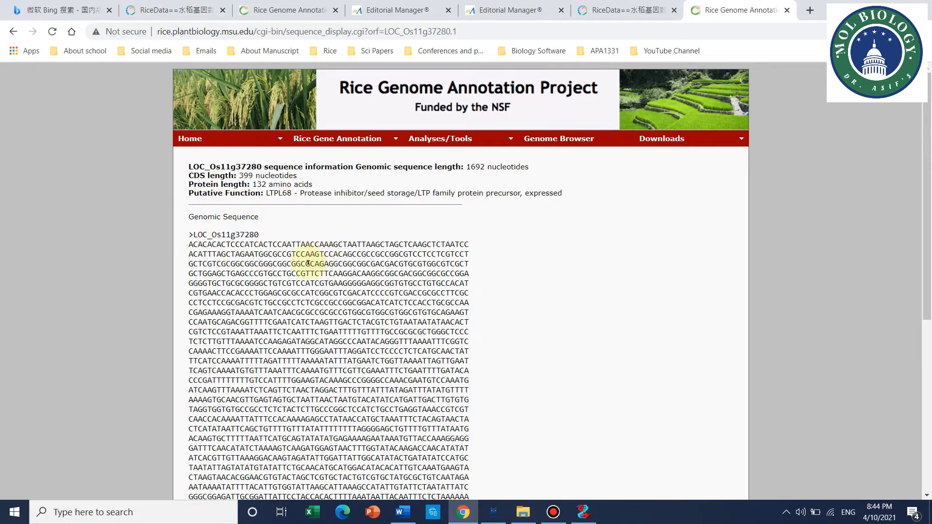
drag(292, 253, 343, 254)
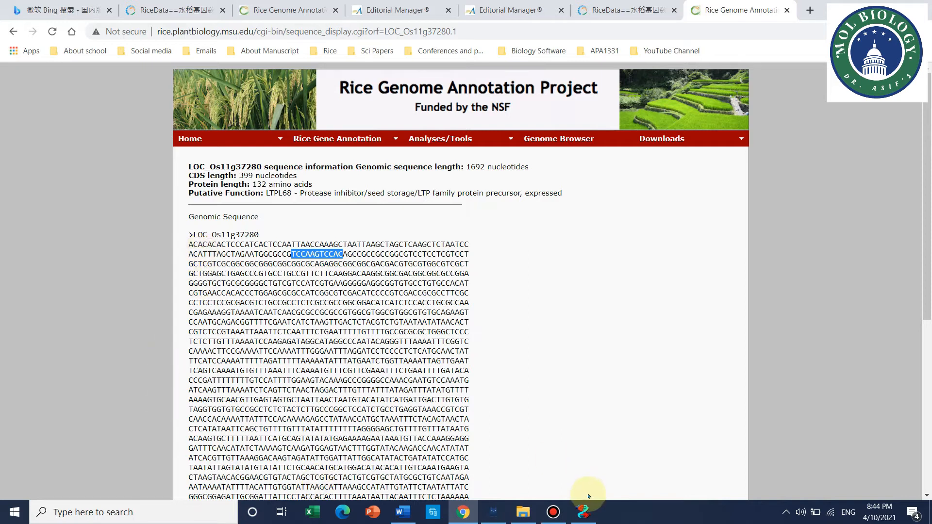
mouse_move(550, 519)
- Switch from Chrome back to Primer Premier
click(583, 512)
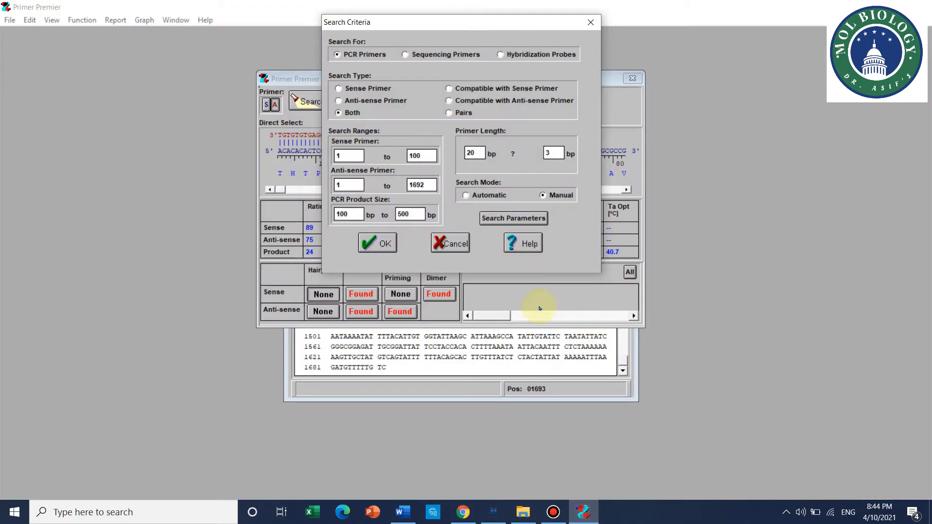
click(425, 159)
key(BackSpace)
text(50)
key(BackSpace)
key(BackSpace)
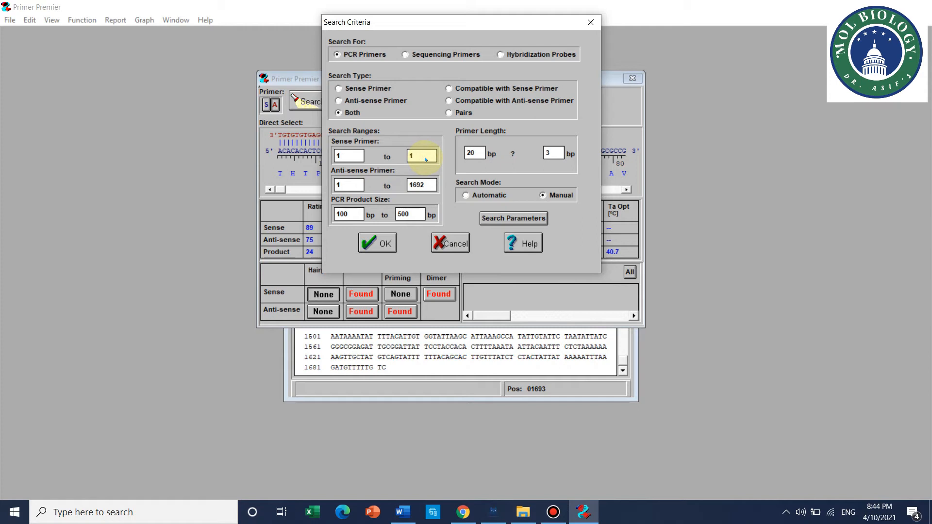
text(100)
click(591, 23)
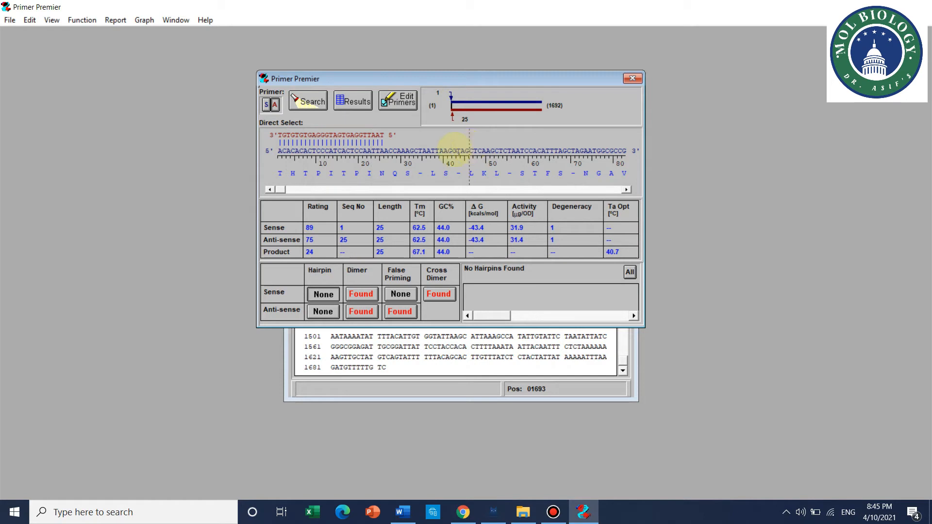
- Reopen the search criteria, set the sense primer range to end at 100 and the anti-sense primer range to start at 1500
click(308, 101)
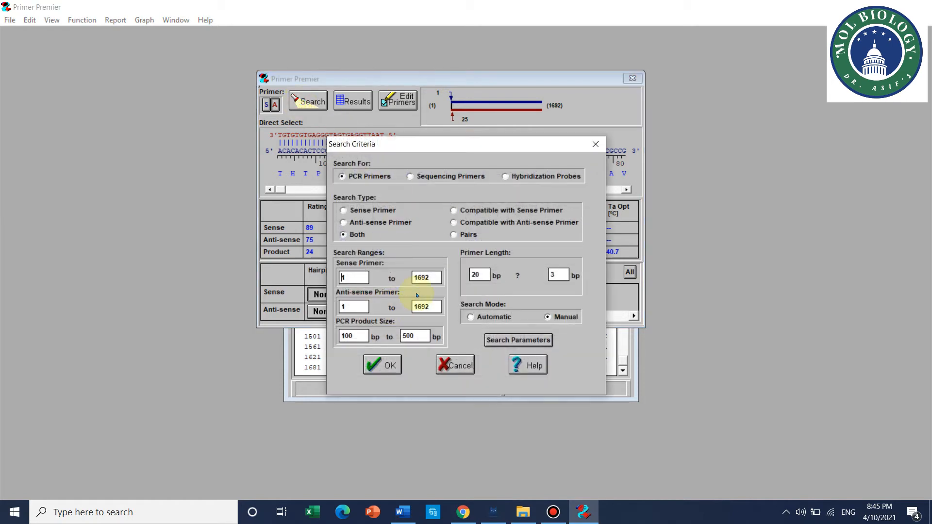
double_click(421, 277)
drag(406, 276, 402, 268)
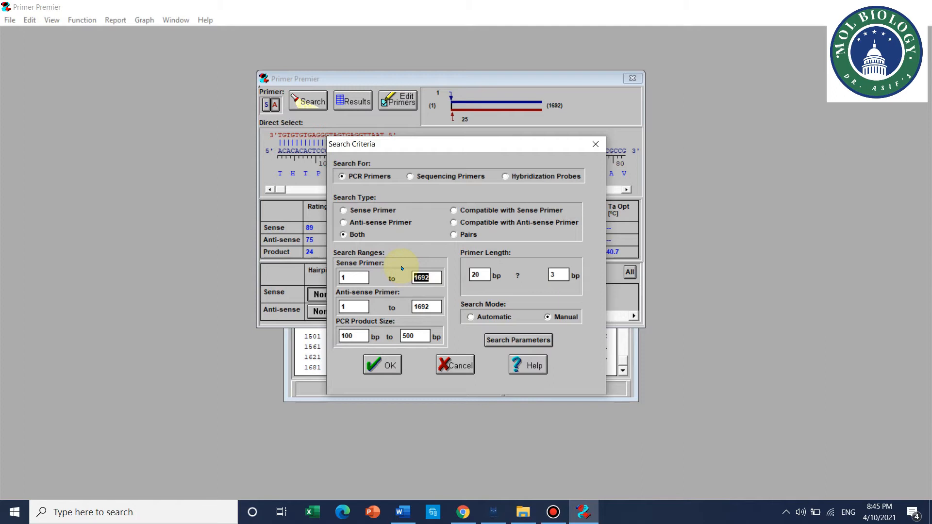
text(100)
click(356, 306)
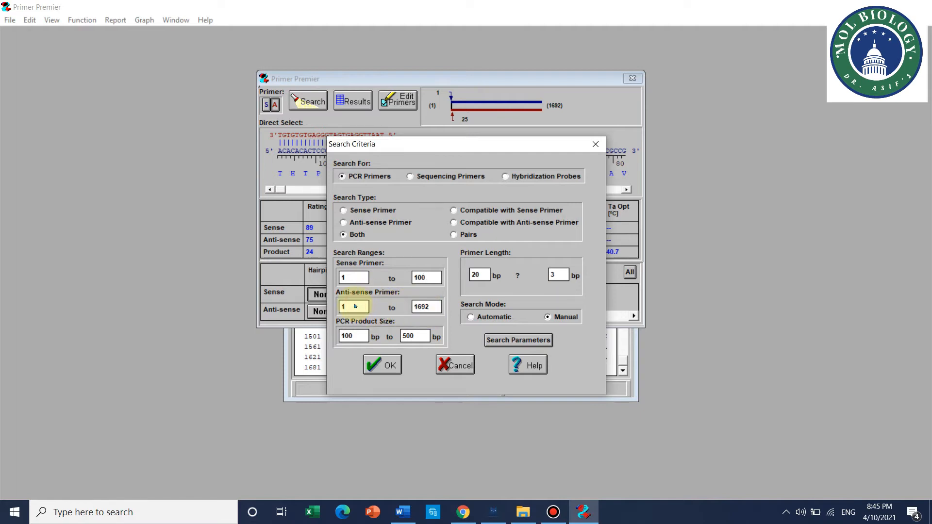
text(500)
- Set the PCR product size range to 1400 to 1500 bp
click(361, 334)
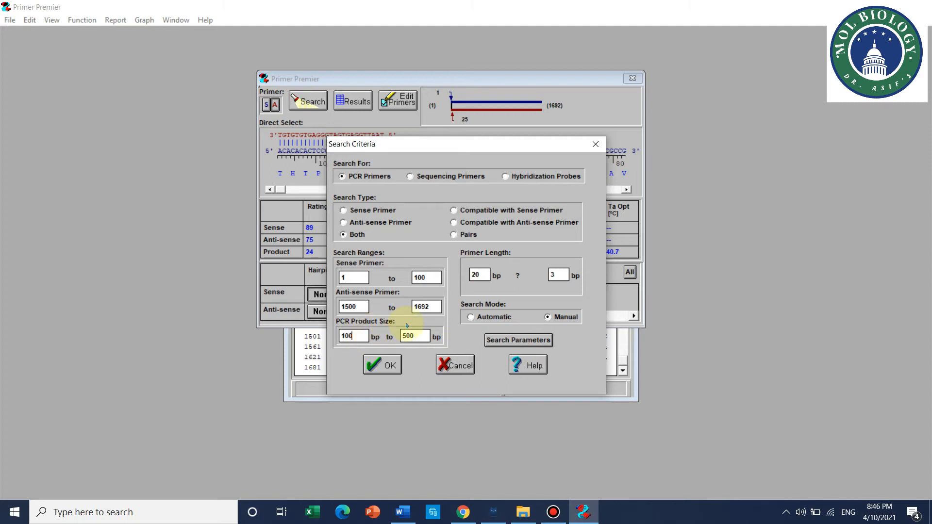
key(BackSpace)
key(BackSpace)
text(4400)
key(BackSpace)
key(BackSpace)
key(BackSpace)
text(00)
click(416, 336)
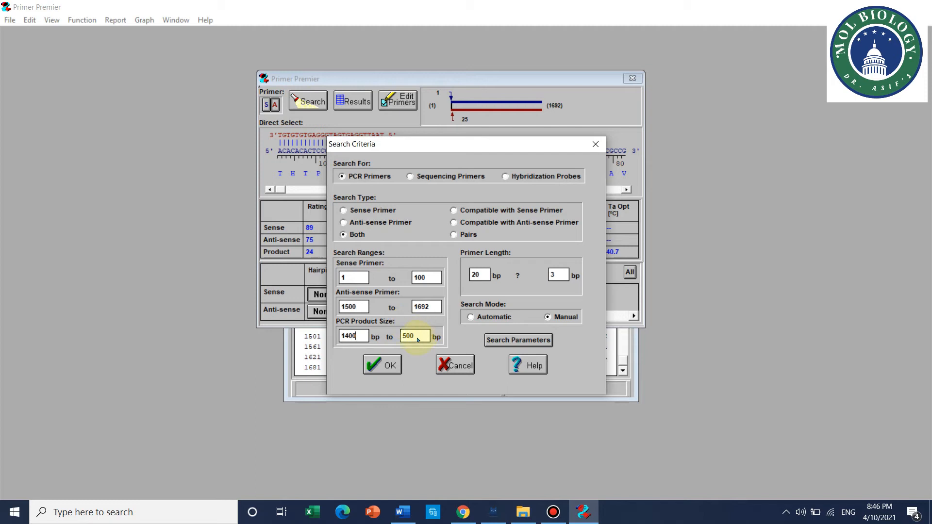
key(BackSpace)
key(BackSpace)
key(BackSpace)
text(1500)
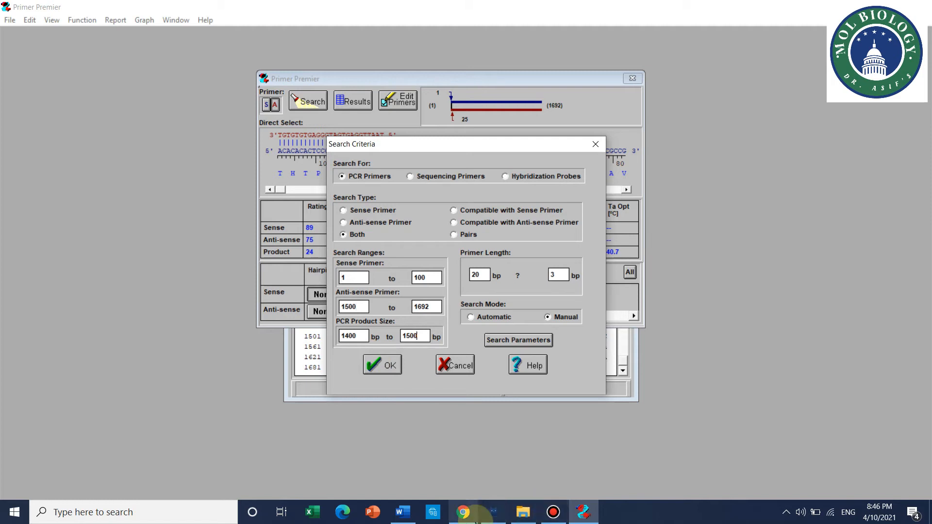
- Switch to Chrome, search the sequence page for atg, and highlight within the start codon in the second line of the genomic sequence
click(462, 512)
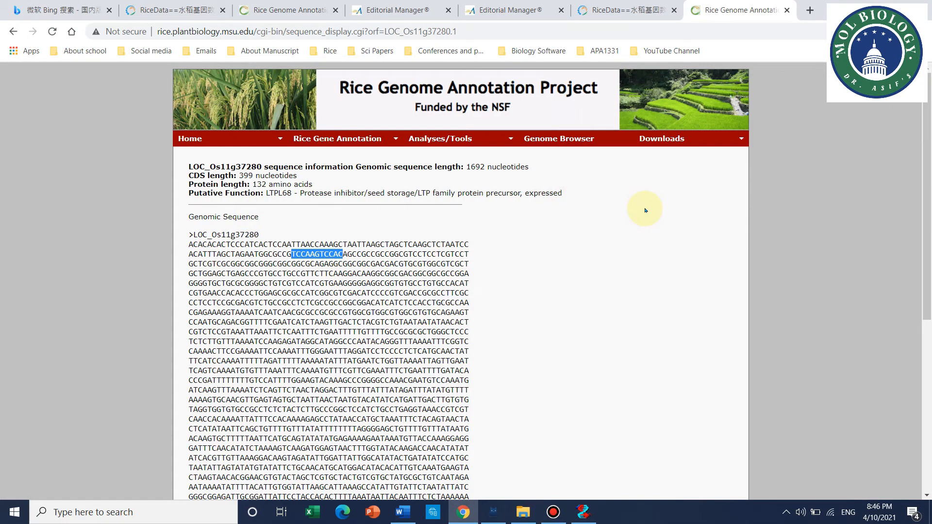
scroll(645, 211, down, 1)
click(630, 223)
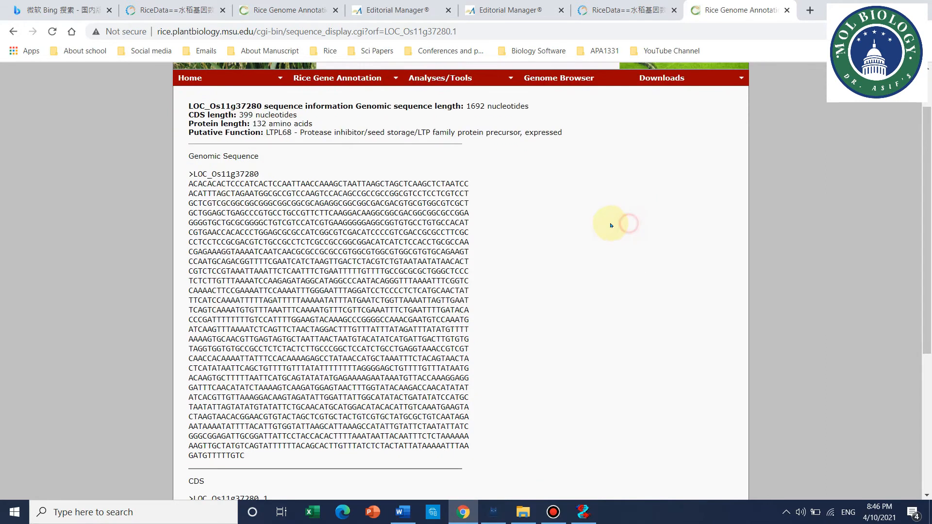
key(ctrl+f)
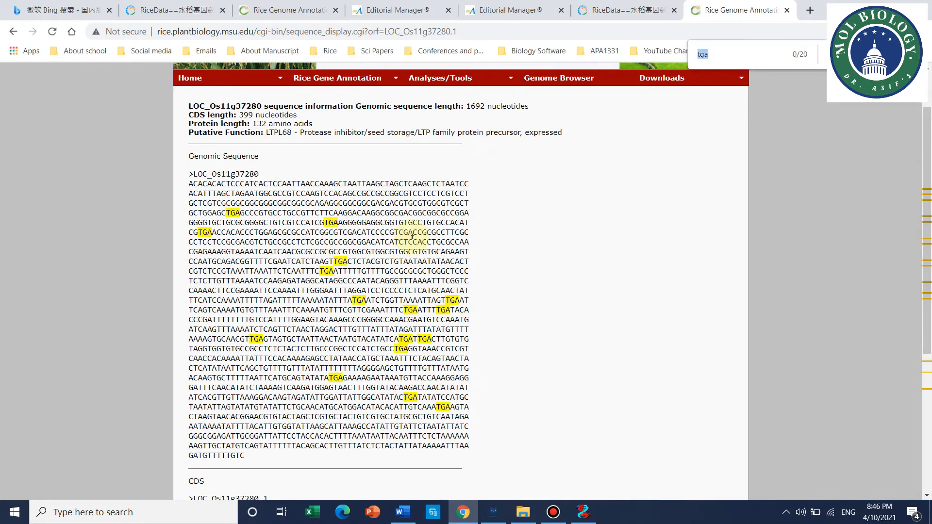
text(atg)
key(Return)
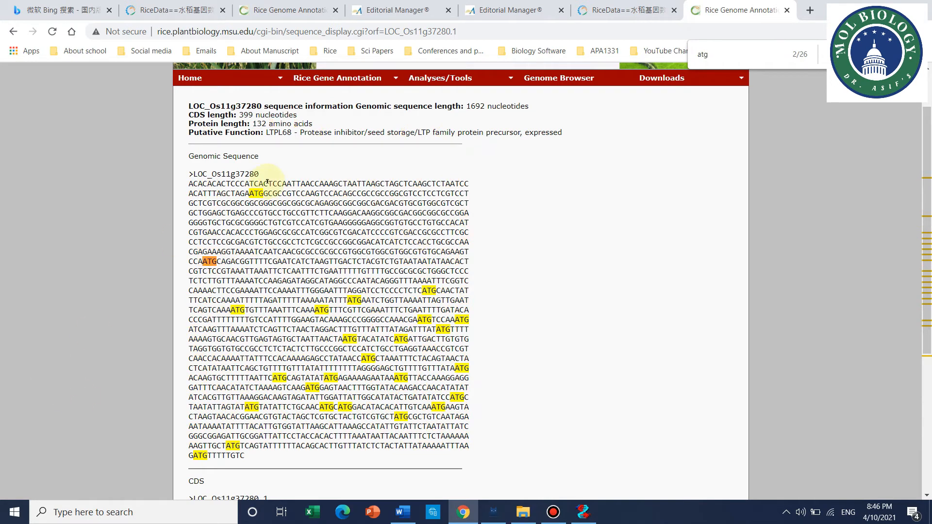
drag(252, 194, 257, 193)
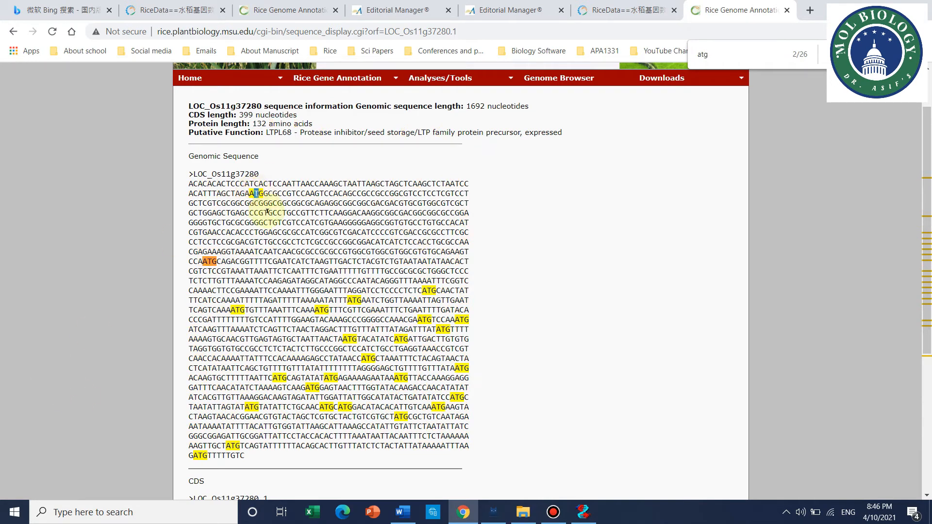
- Highlight the whole CDS sequence and the CDS length value in the page's summary
scroll(599, 332, down, 5)
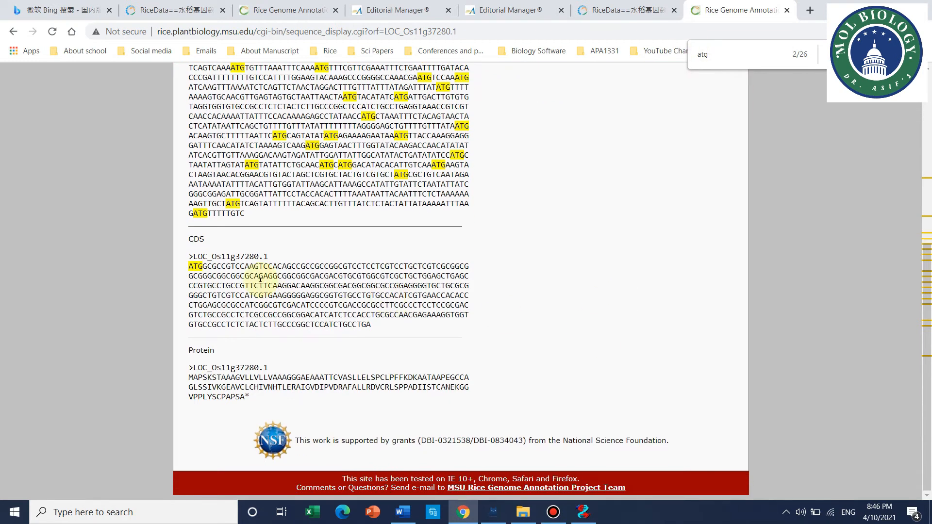
drag(371, 324, 191, 266)
scroll(411, 286, up, 5)
scroll(410, 286, up, 1)
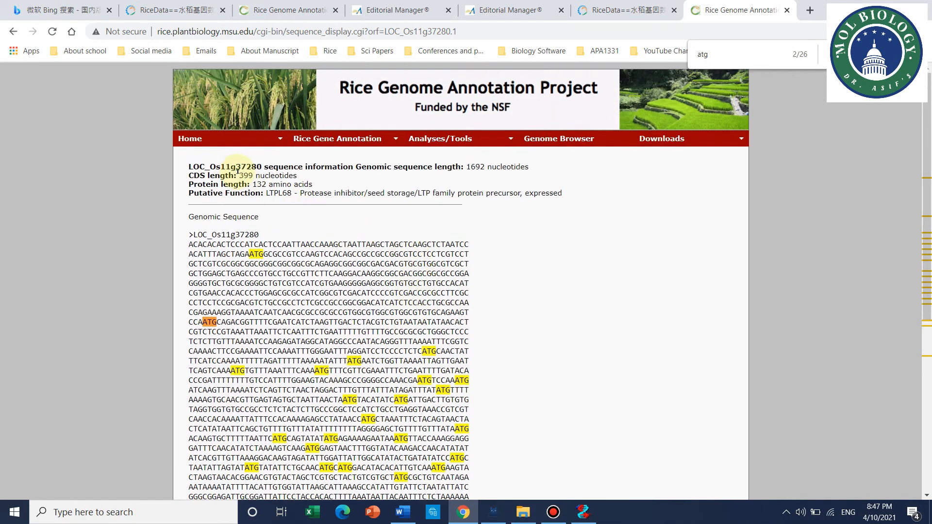
drag(256, 176, 241, 175)
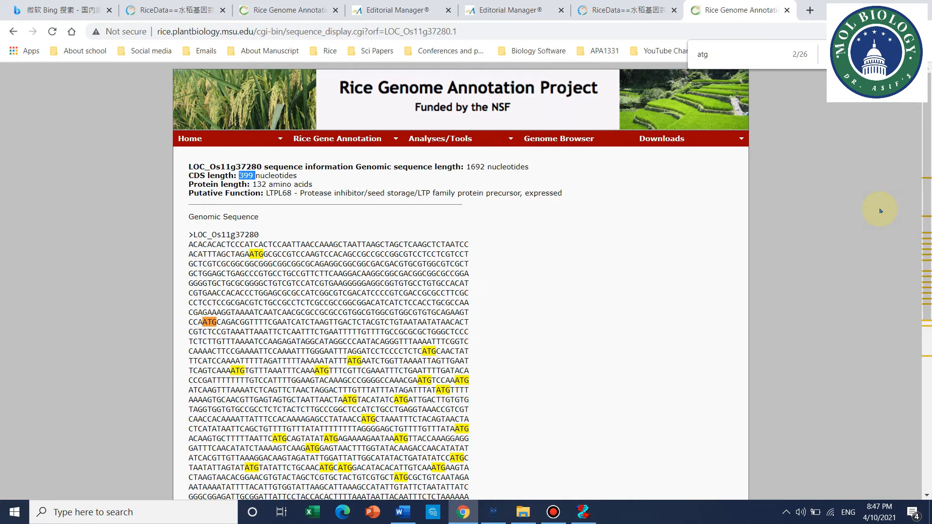
- Highlight the ATG start codon in the second line of the genomic sequence
scroll(879, 210, down, 1)
scroll(880, 211, down, 1)
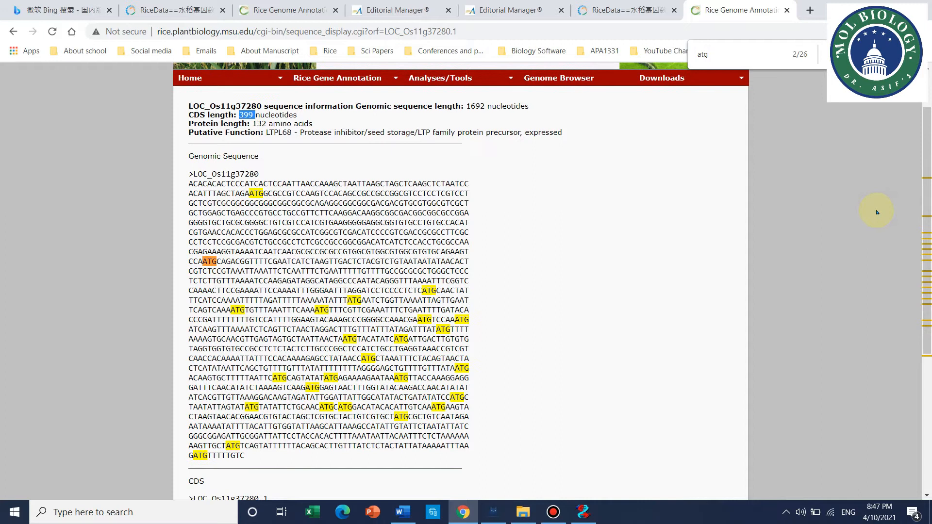
drag(248, 194, 263, 194)
click(300, 249)
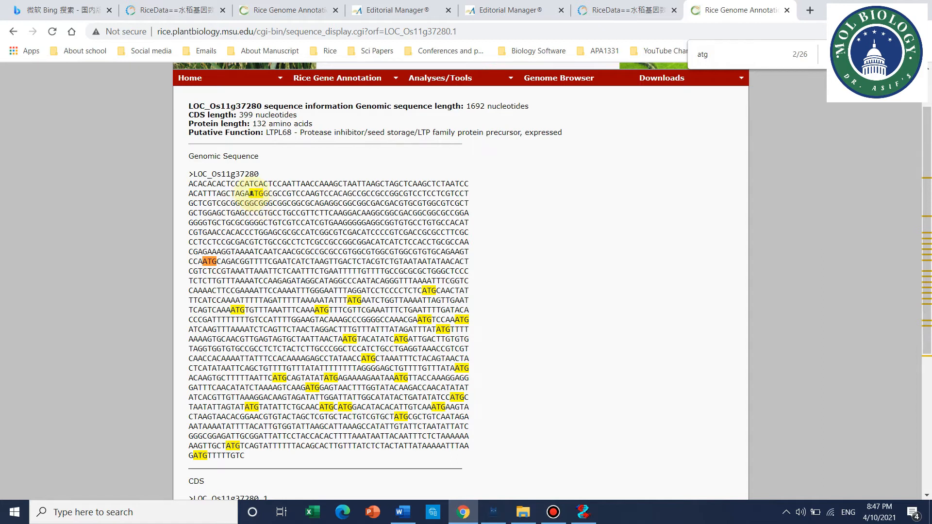
mouse_move(249, 194)
mouse_down()
mouse_move(272, 200)
mouse_move(263, 194)
mouse_up()
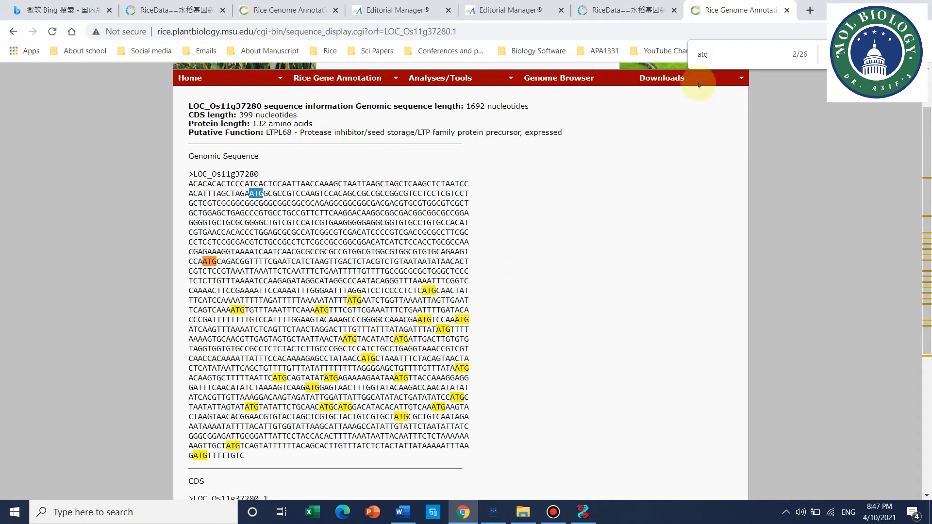
- Search the sequence page for the stop codon tga
click(710, 54)
key(BackSpace)
key(BackSpace)
key(BackSpace)
text(t)
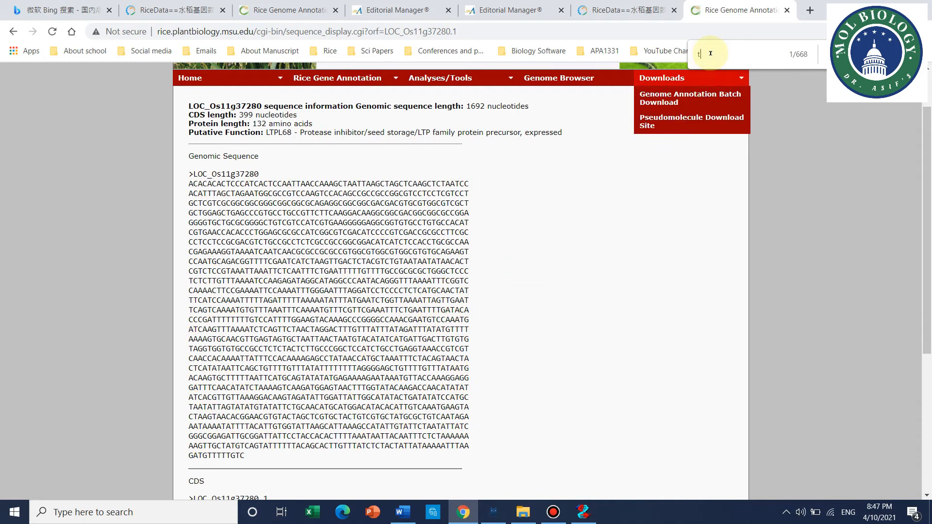
text(ga)
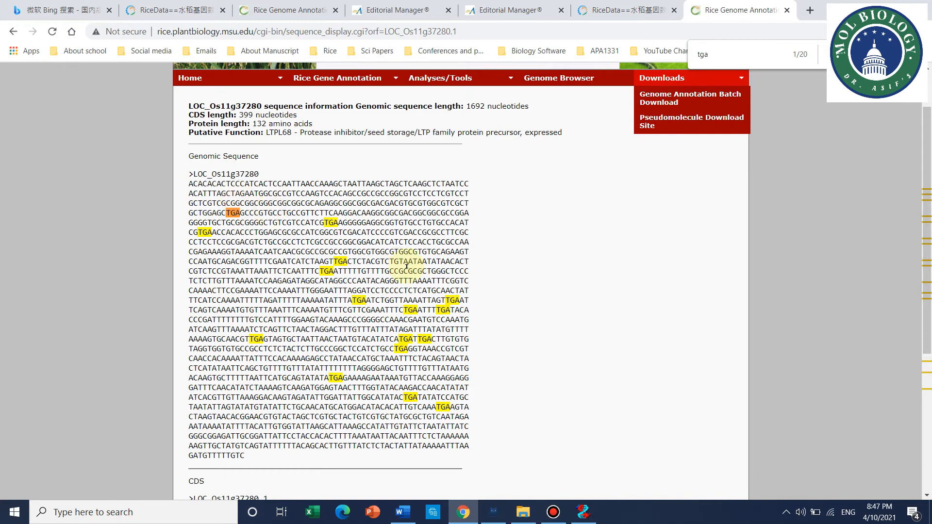
- Examine the tga matches in the genomic and CDS sequences, highlight the last digits of the CDS length, and return to Primer Premier
scroll(339, 291, down, 4)
scroll(306, 304, up, 2)
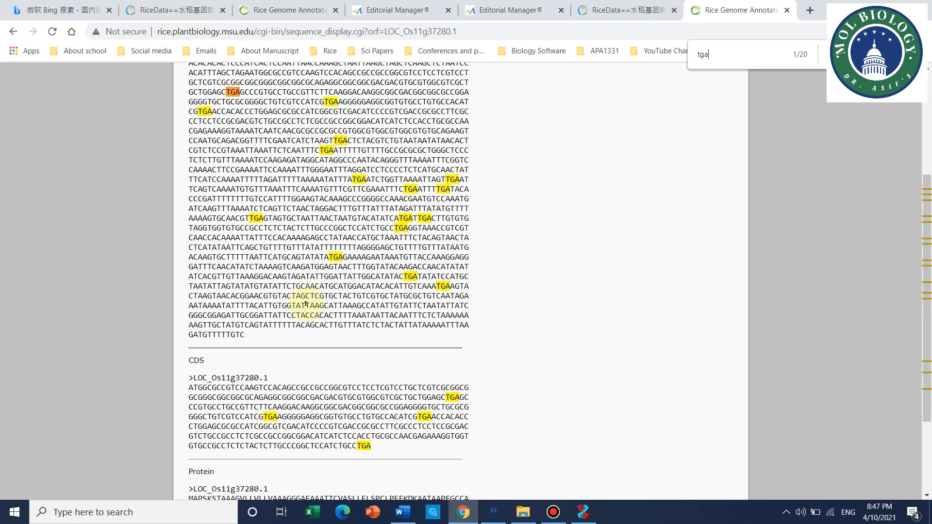
scroll(306, 304, down, 1)
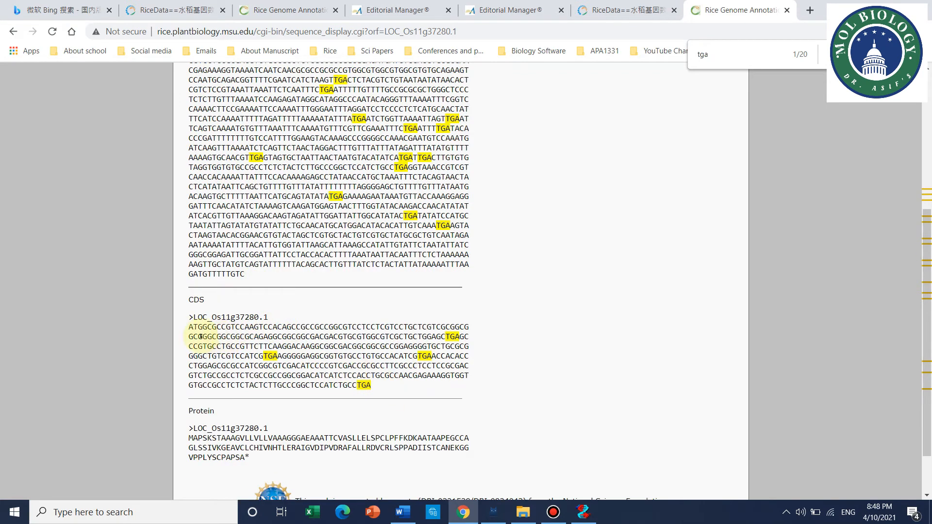
scroll(311, 330, up, 4)
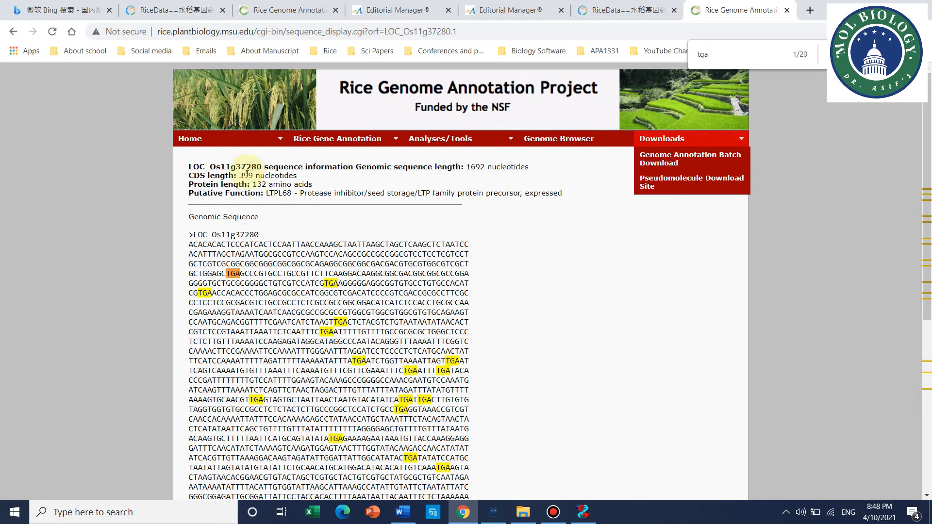
drag(243, 175, 257, 176)
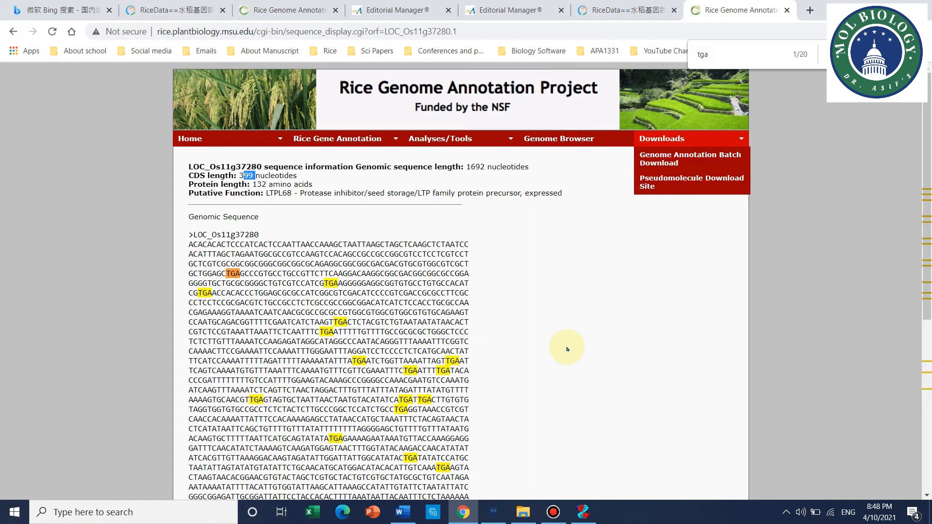
click(585, 510)
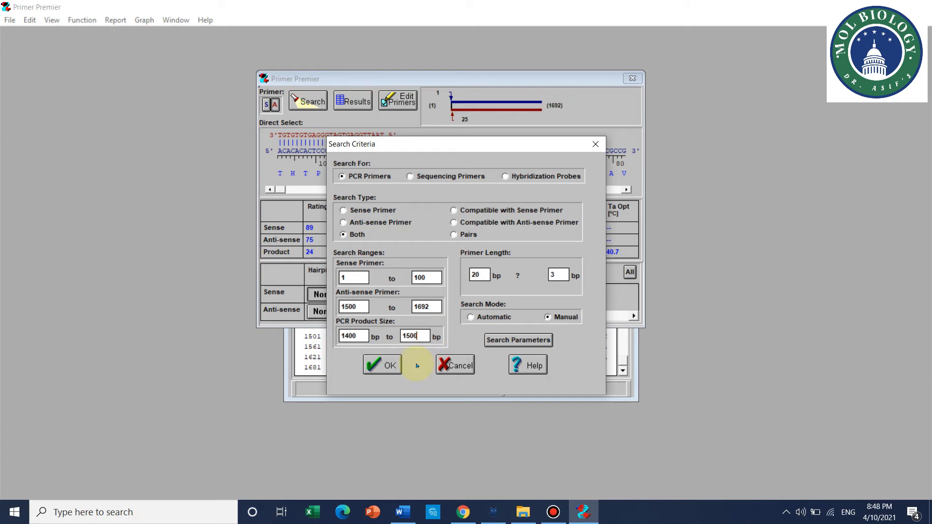
- Change the PCR product size range to 300 to 900 bp
click(359, 336)
key(BackSpace)
key(BackSpace)
key(BackSpace)
text(39)
key(BackSpace)
key(BackSpace)
key(BackSpace)
text(39)
key(BackSpace)
text(00)
click(418, 330)
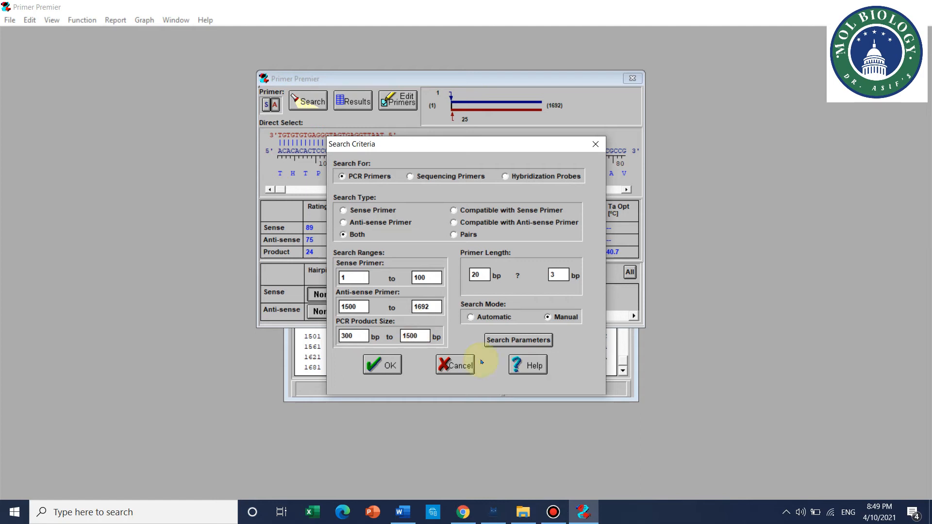
key(BackSpace)
key(BackSpace)
key(BackSpace)
key(BackSpace)
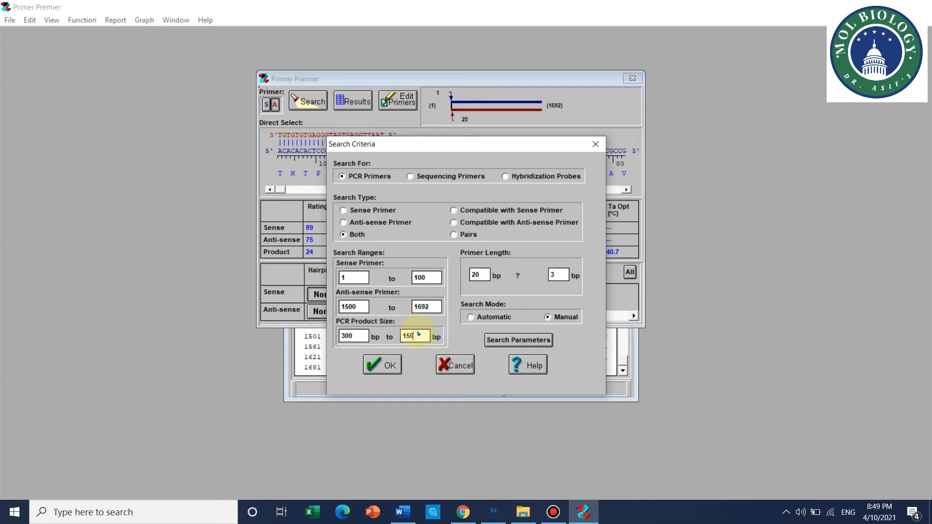
text(900)
- Restore the PCR product size range of 1400 to 1500 bp in the search criteria
click(358, 340)
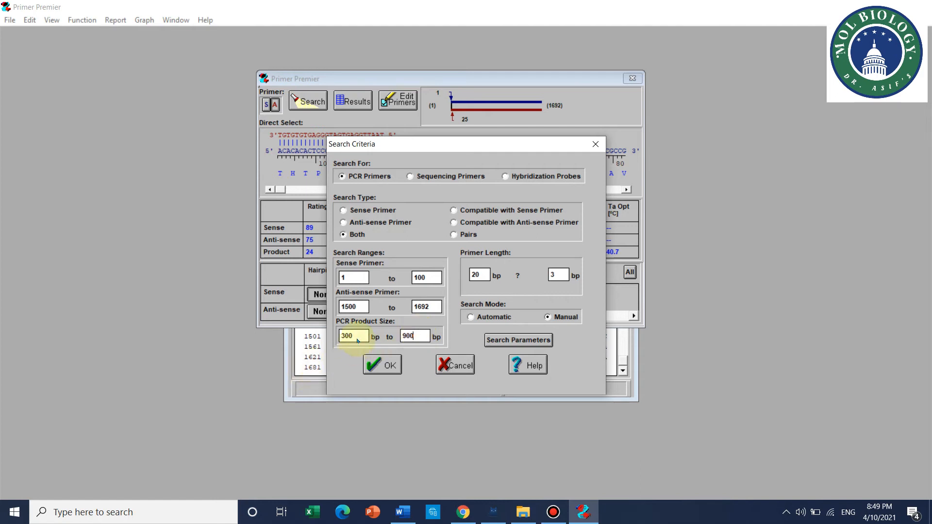
key(BackSpace)
key(BackSpace)
text(15)
key(BackSpace)
text(400)
click(419, 338)
key(BackSpace)
key(BackSpace)
key(BackSpace)
text(1500)
- Run the primer search, accept its outcome, and move the search results window closer to the primer window
click(392, 369)
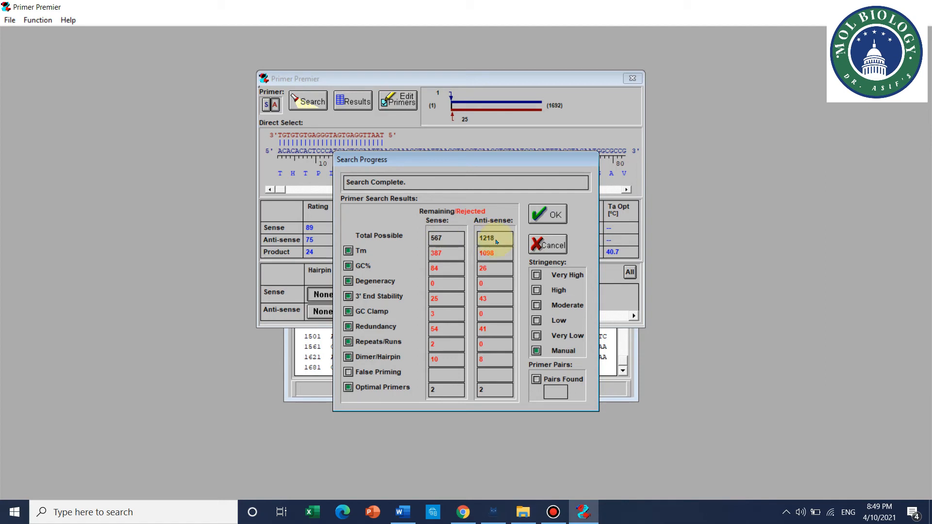
click(546, 216)
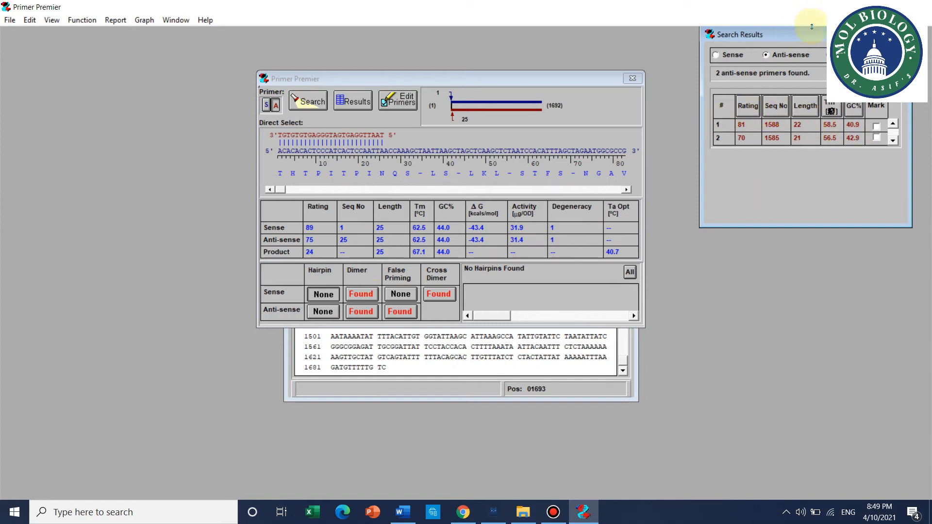
drag(803, 34, 679, 129)
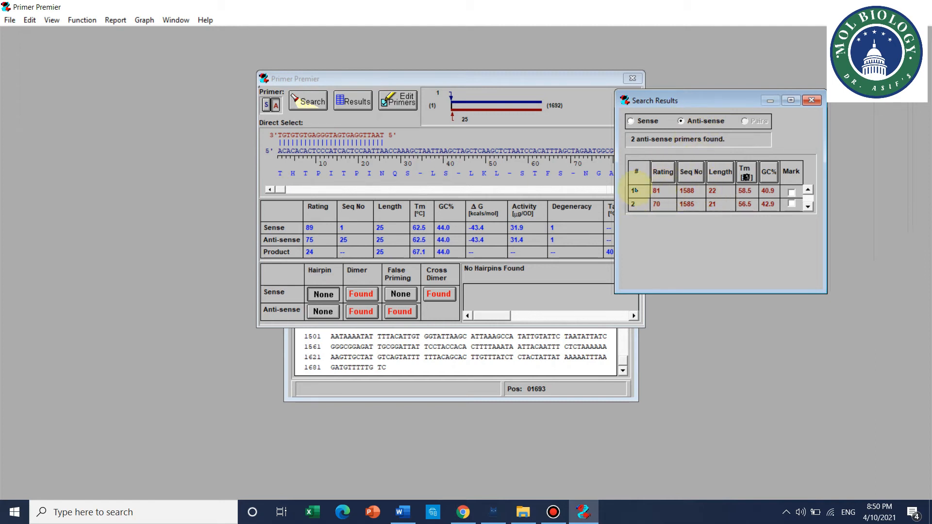
- Mark the first anti-sense primer in the search results and open the primer editor
click(790, 192)
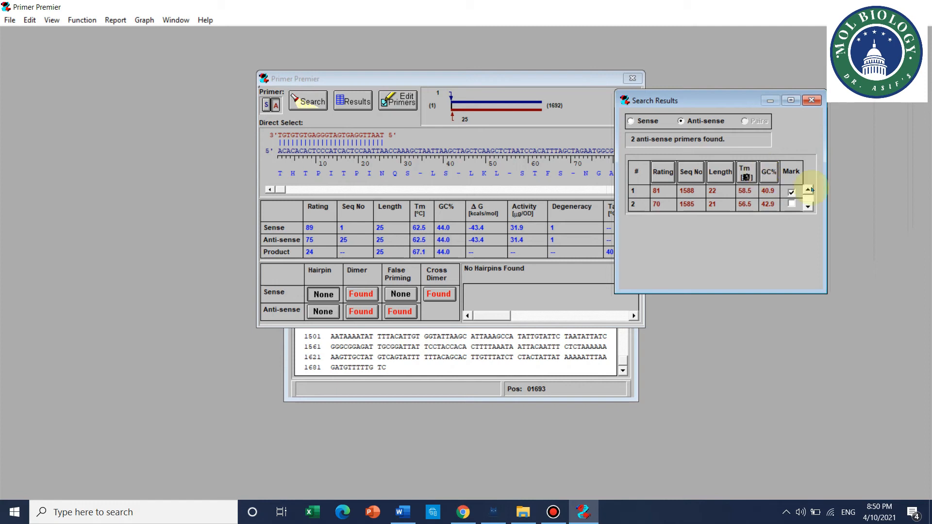
click(402, 104)
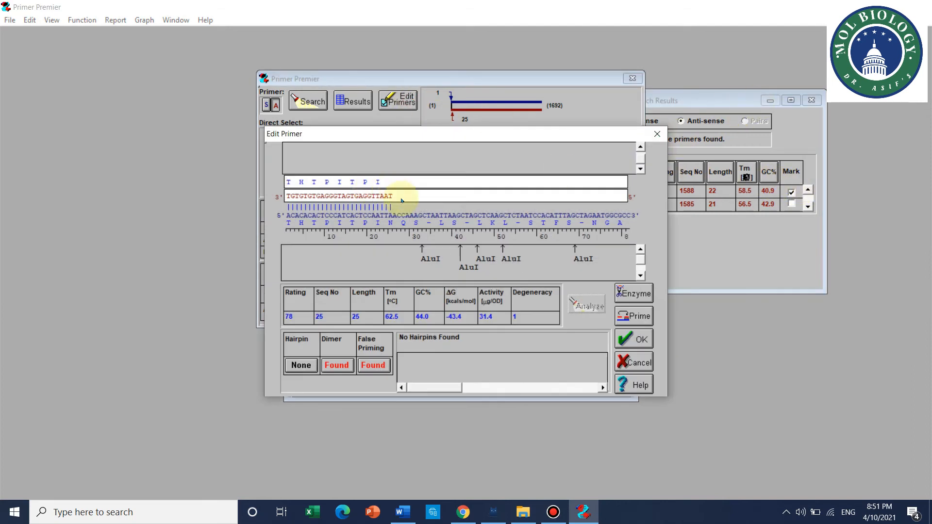
- Copy the anti-sense primer sequence from the primer editor and paste it below the gene sequence in the Word document
drag(392, 196, 287, 196)
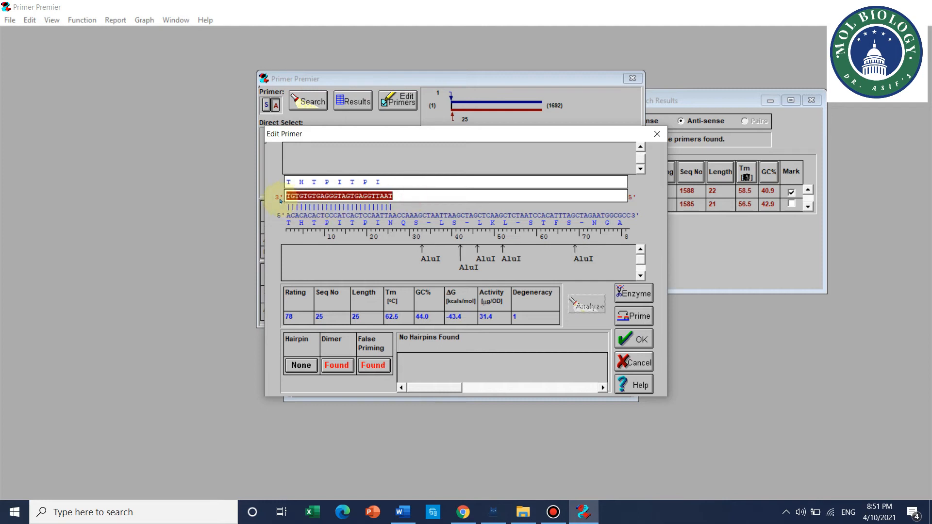
click(403, 512)
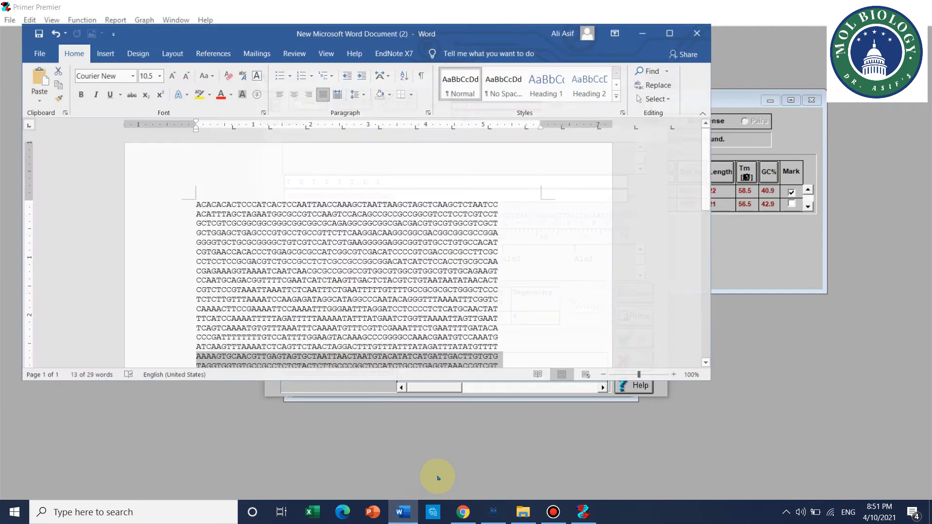
scroll(618, 276, down, 6)
click(446, 288)
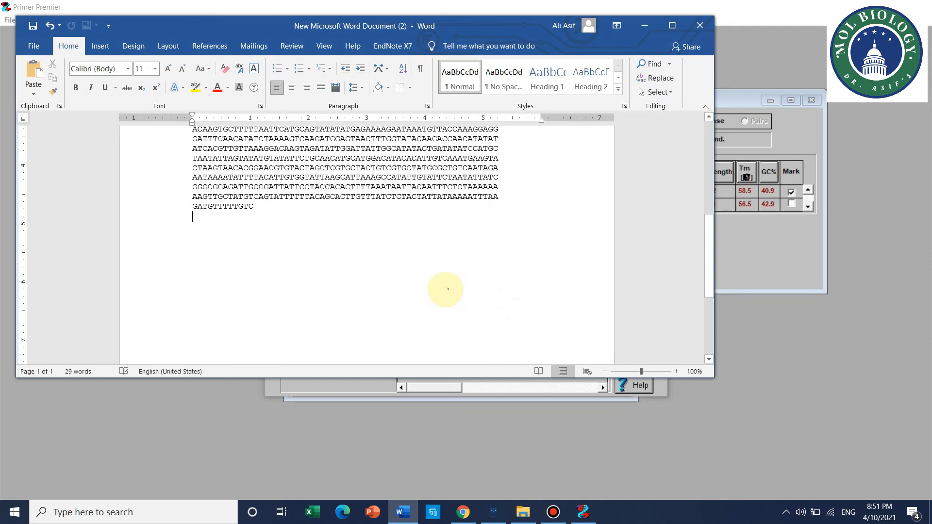
key(Return)
key(Return)
click(446, 288)
text(TAATTGGAGTGATGGGAGTGTGT)
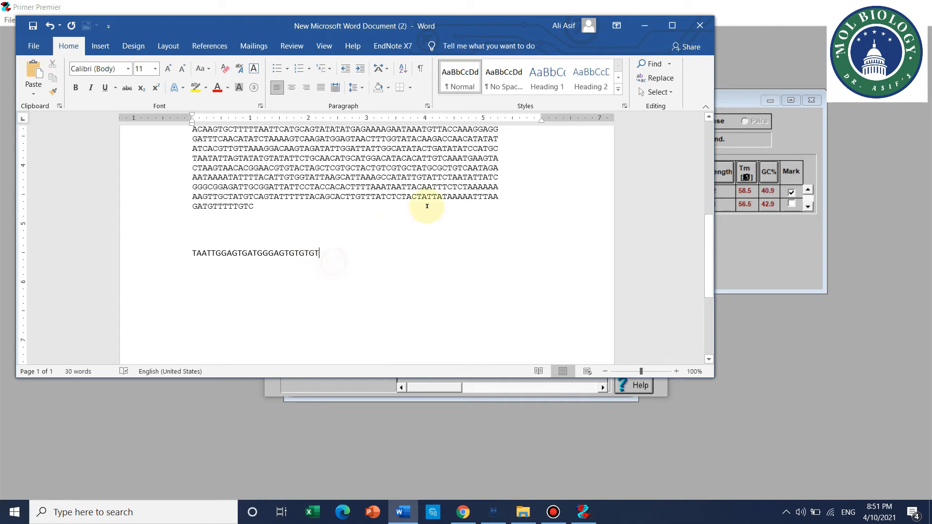
click(644, 25)
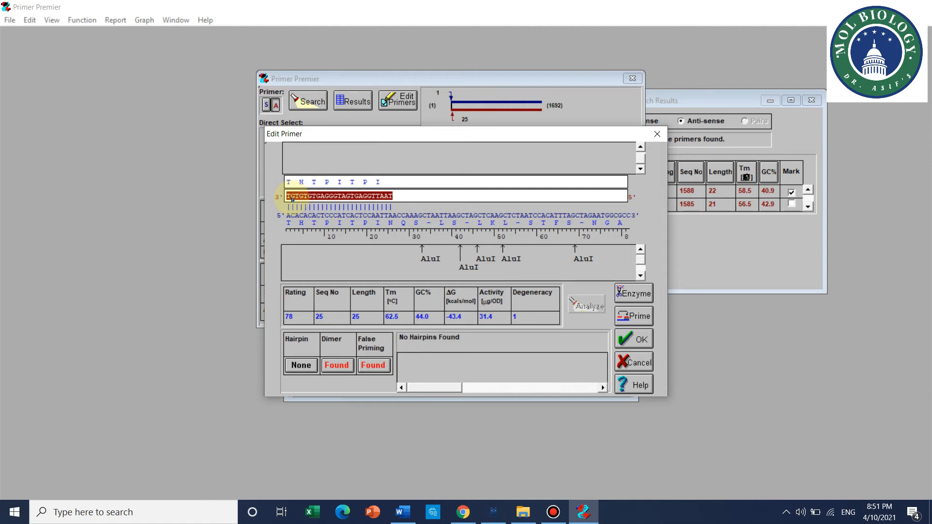
- Label the pasted primer sequence in the Word document with "Reverse:" at the start of its line
click(402, 512)
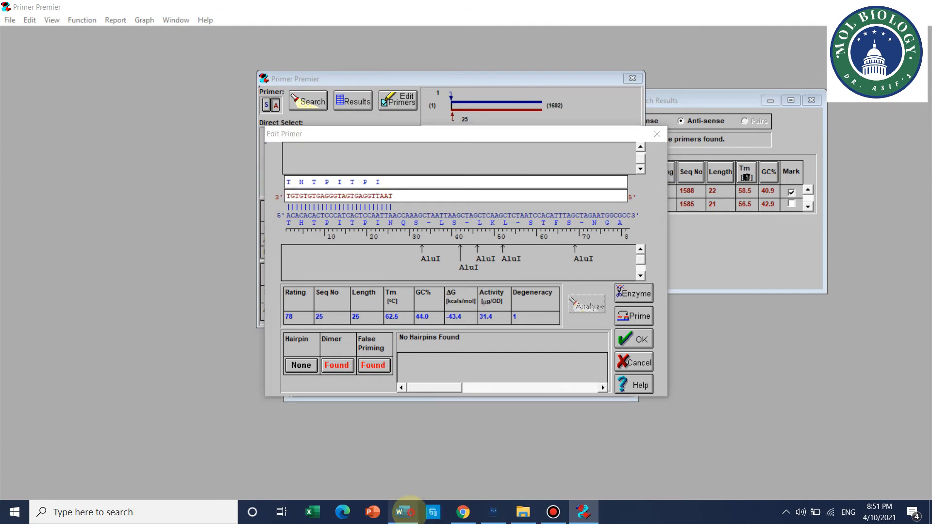
click(191, 253)
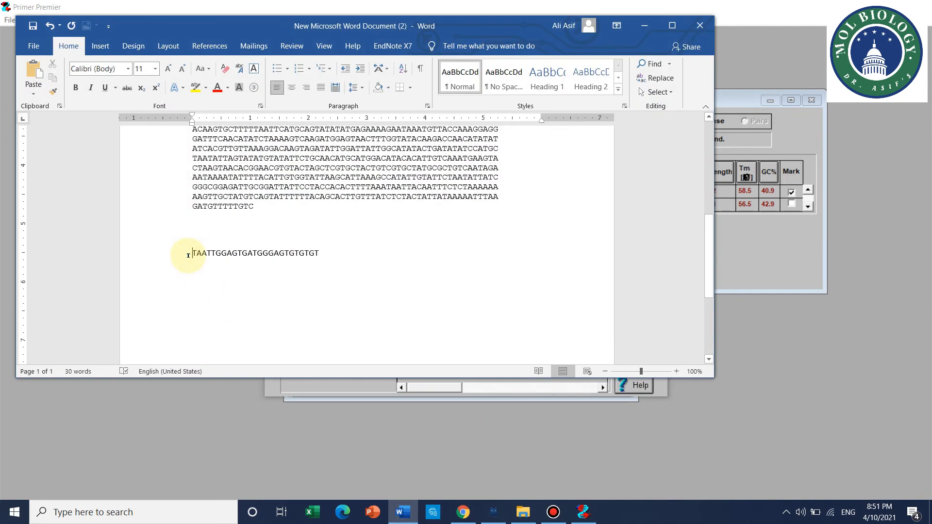
text(Reverse)
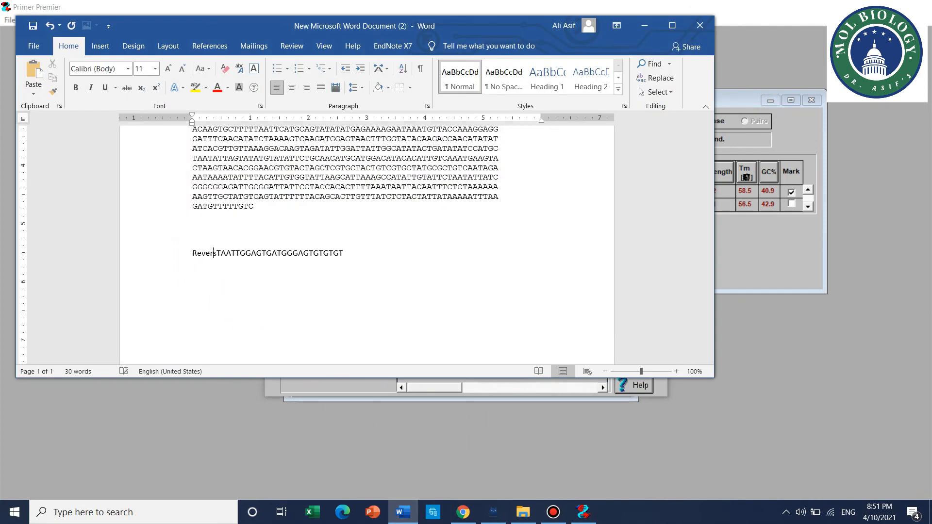
click(188, 256)
text(")
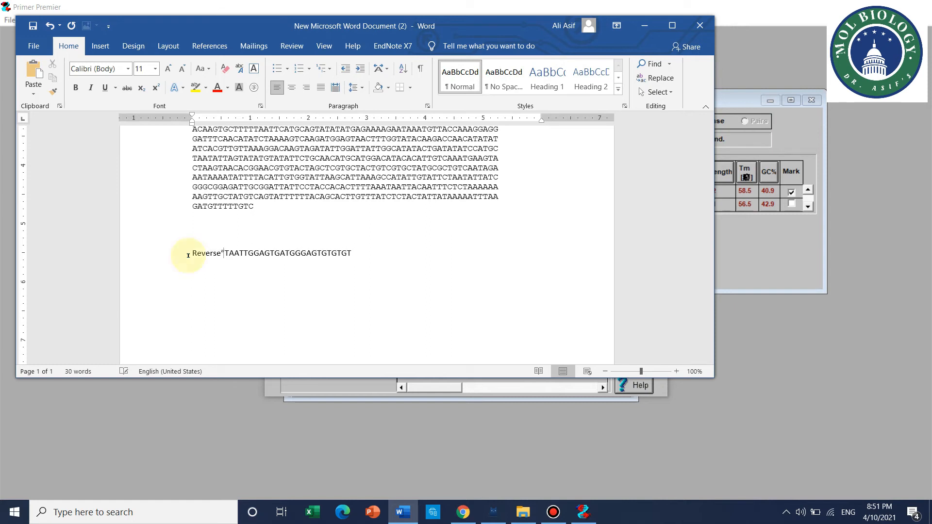
key(BackSpace)
key(BackSpace)
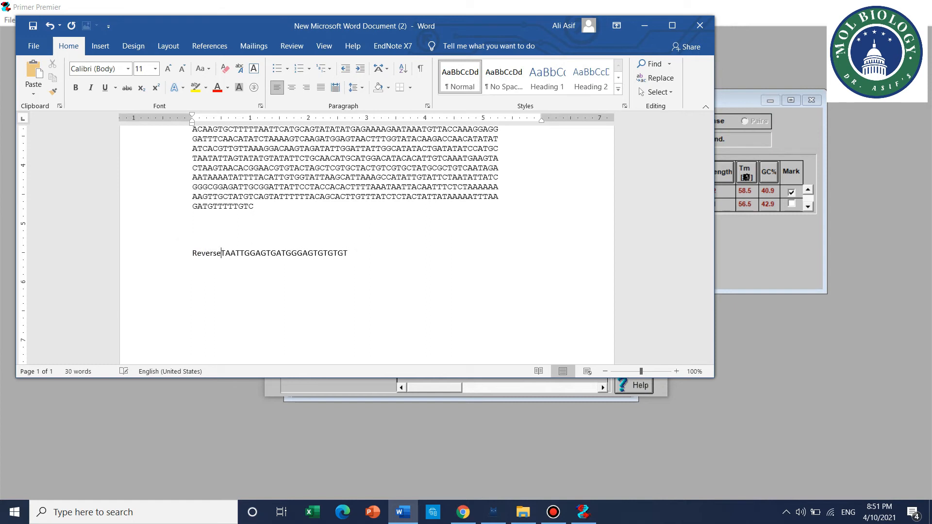
text(:)
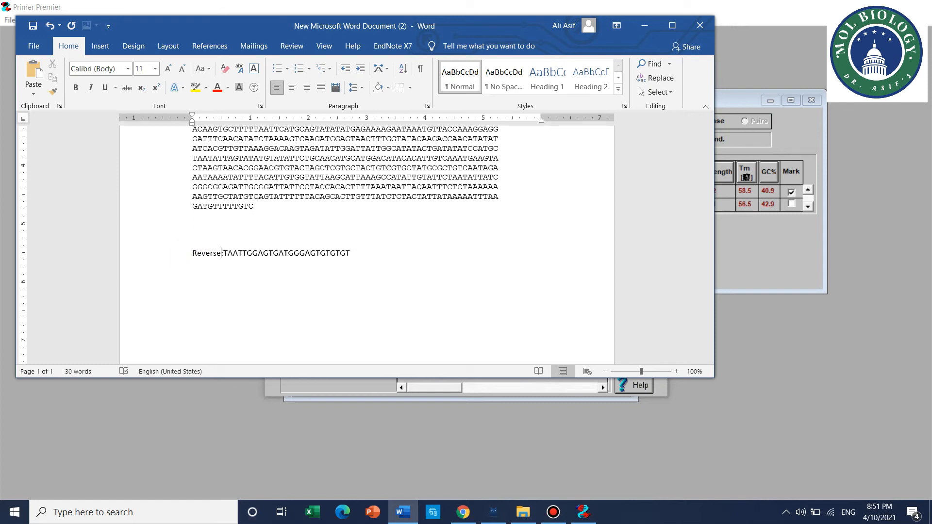
- Add the label "Forward:" on the empty line above the reverse primer and return to Primer Premier
click(192, 253)
key(Up)
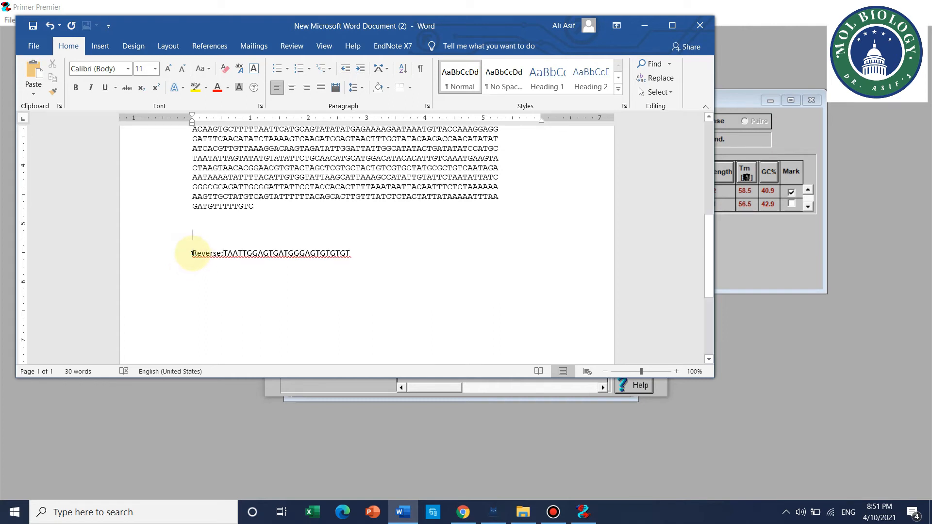
text(For)
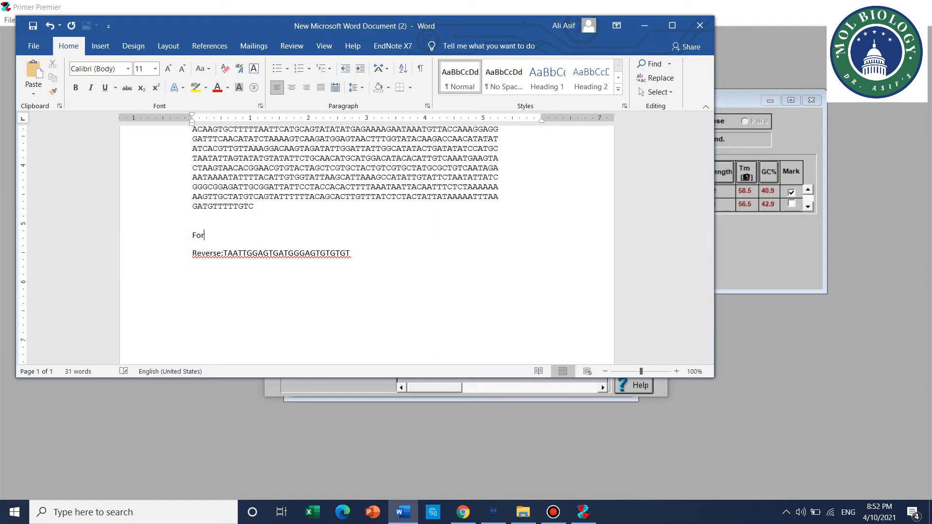
text(wared)
key(BackSpace)
key(BackSpace)
text(d:)
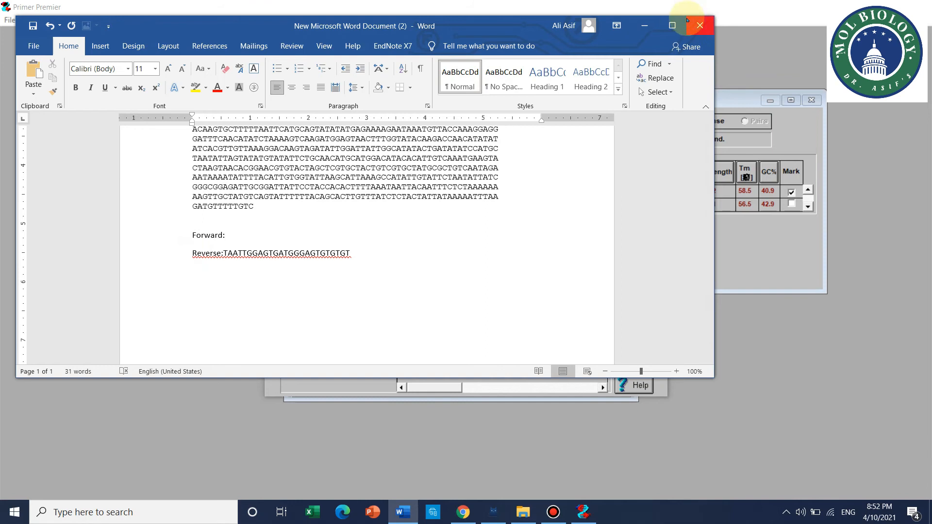
click(644, 25)
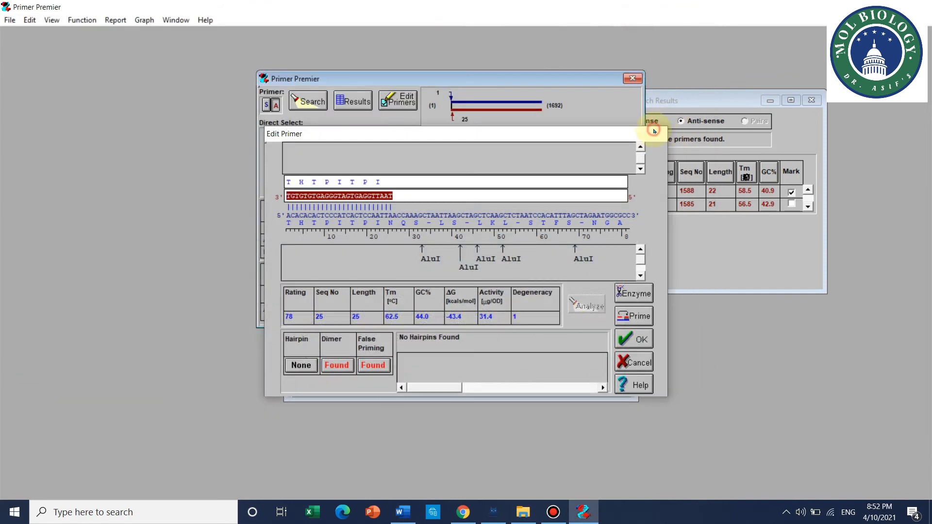
- Mark the first sense primer in the search results and open the primer editor for the sense strand
click(656, 134)
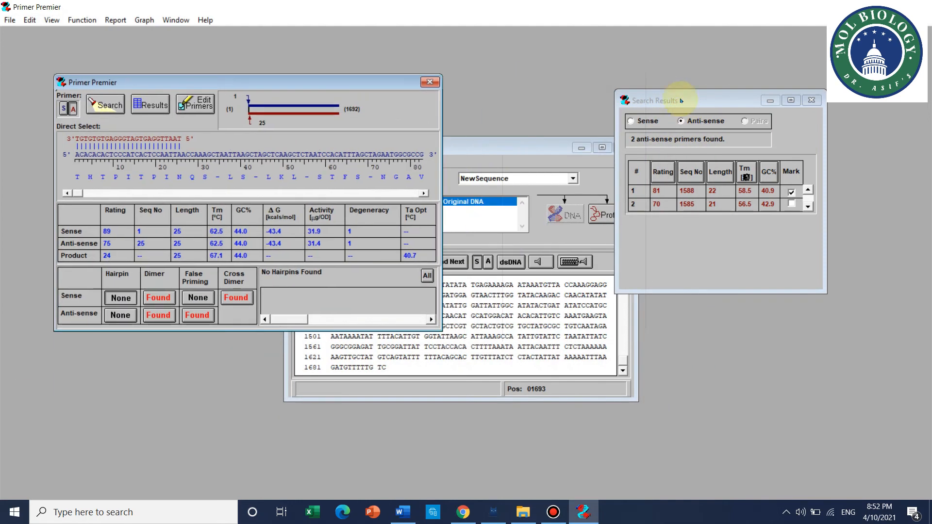
click(630, 120)
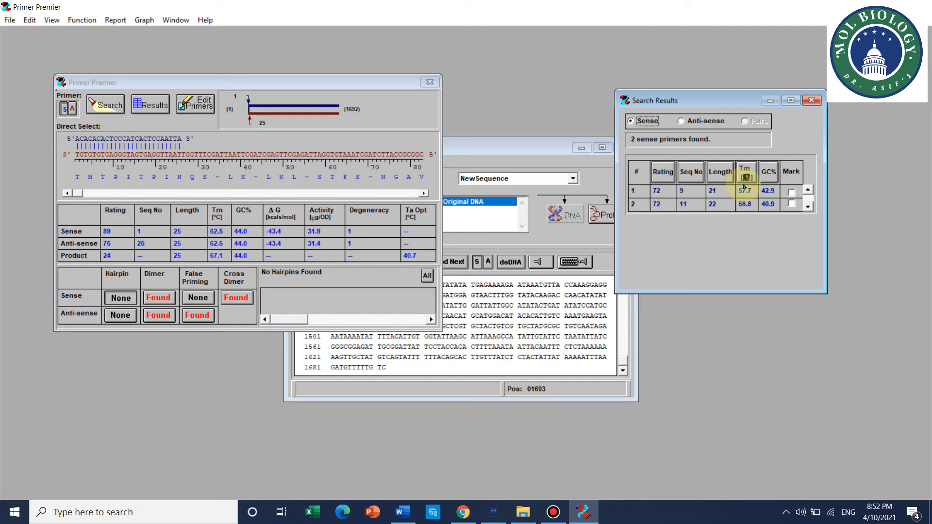
click(791, 192)
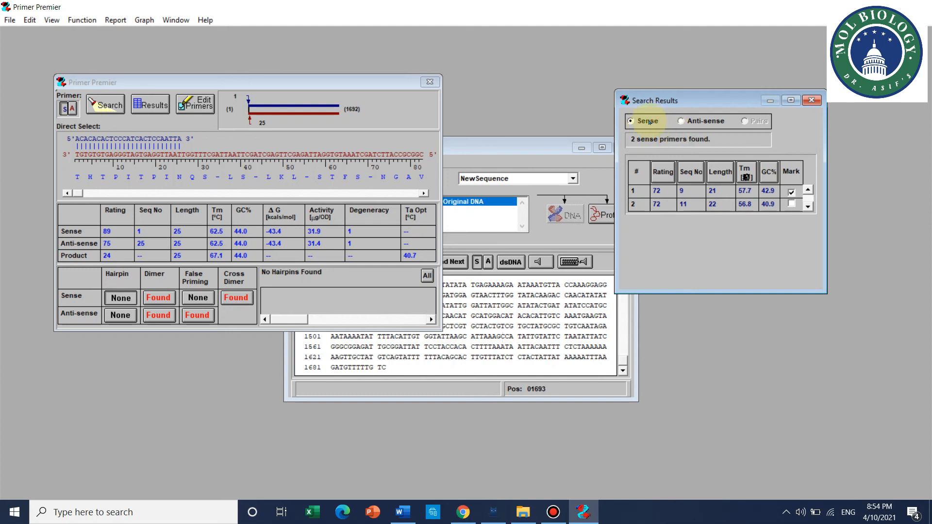
click(194, 106)
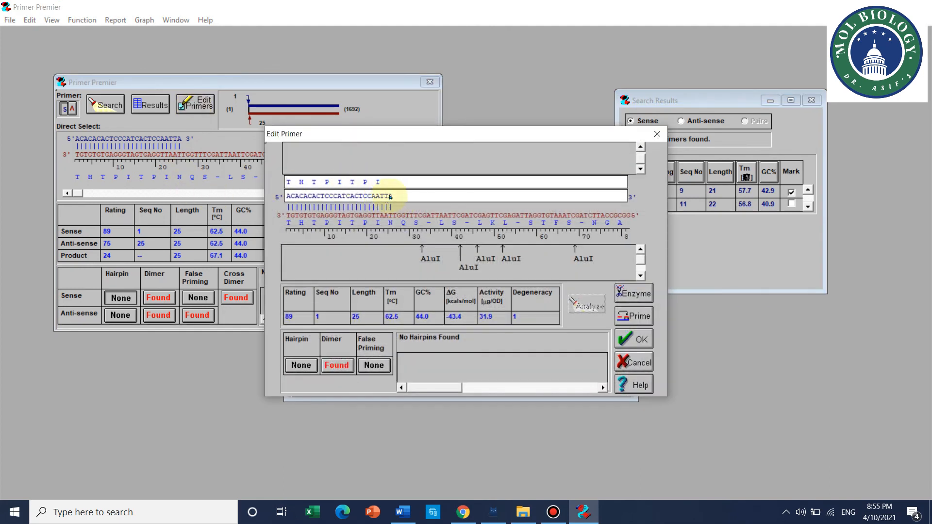
- Copy the sense primer sequence to the "Forward:" line of the Word document, then return and reposition the primer editor window
drag(394, 197, 287, 198)
key(ctrl+c)
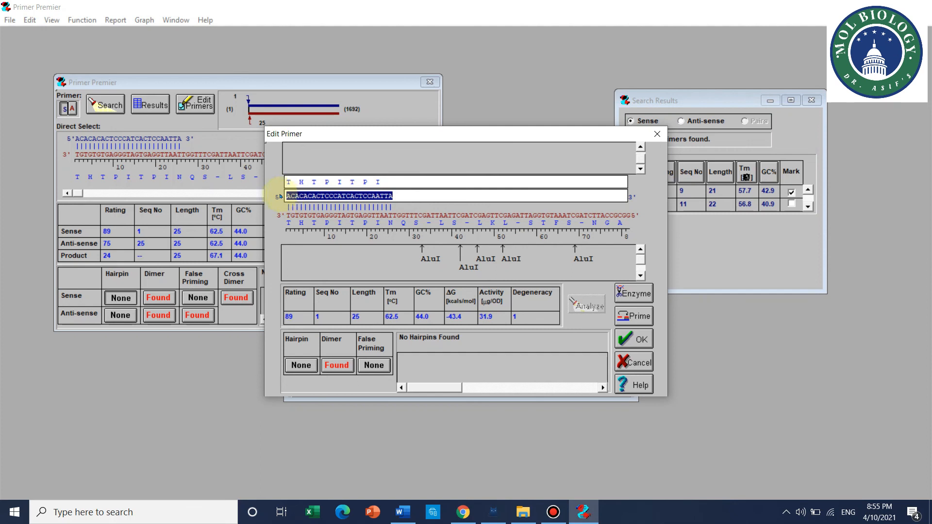
click(402, 512)
click(276, 234)
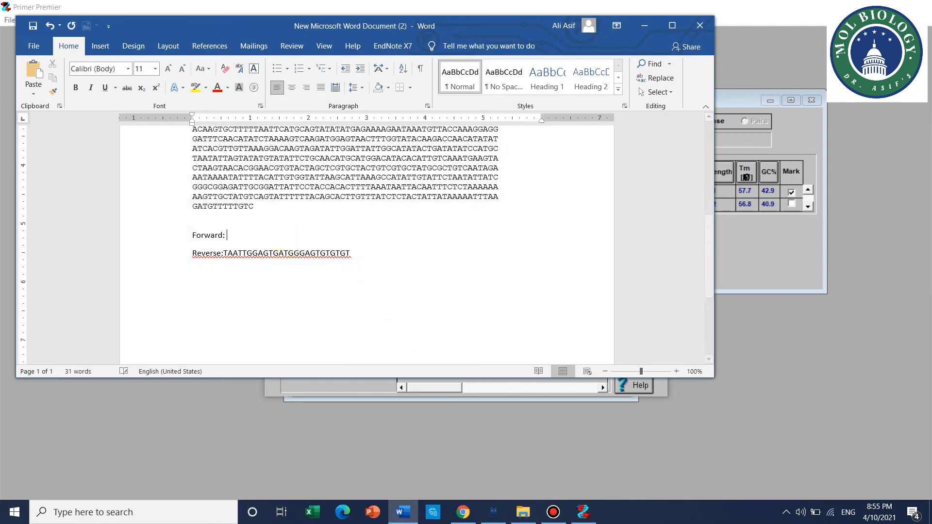
key(ctrl+v)
click(644, 28)
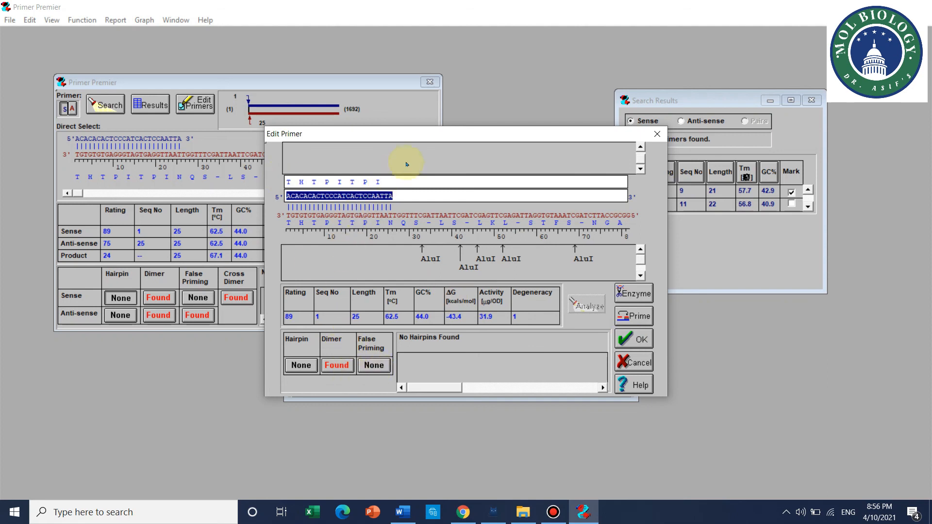
drag(432, 134, 471, 91)
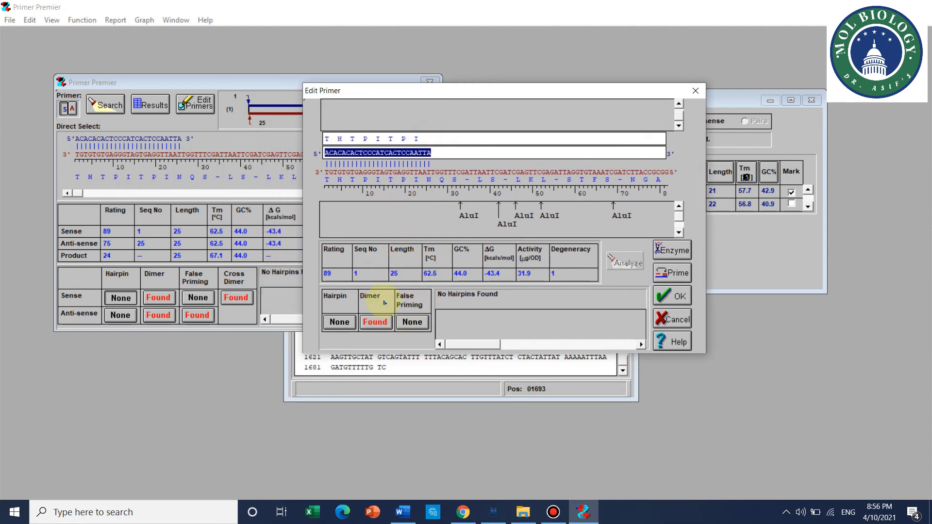